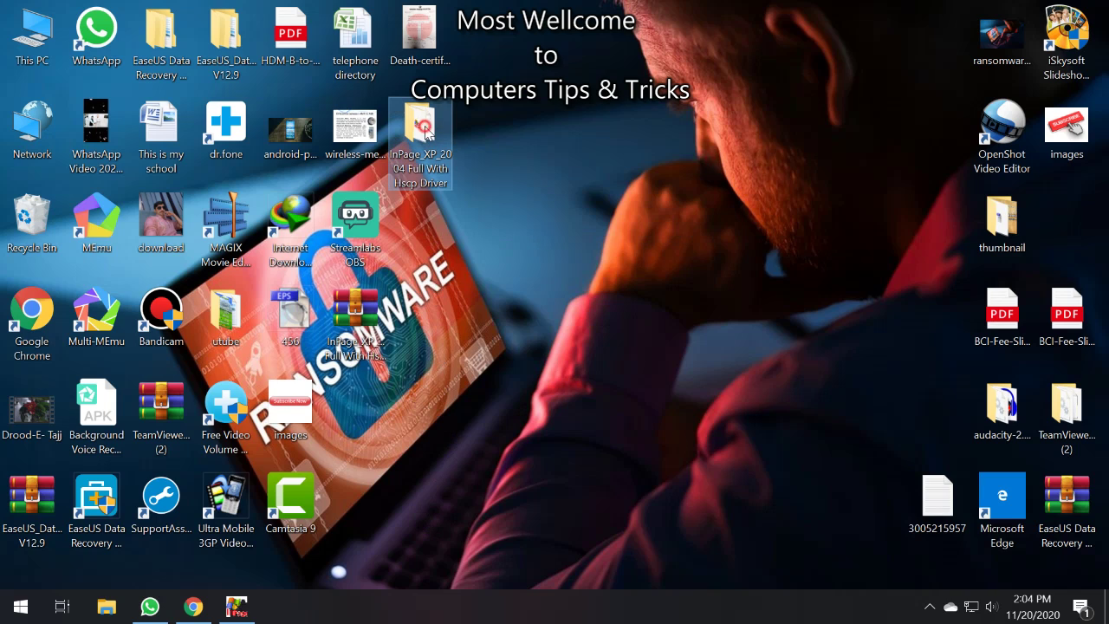
# Step: Move the InPage_XP_2004 Full With Hscp Driver archive and its extracted folder to the free middle area of the desktop
pyautogui.click(420, 130)
pyautogui.click(355, 317)
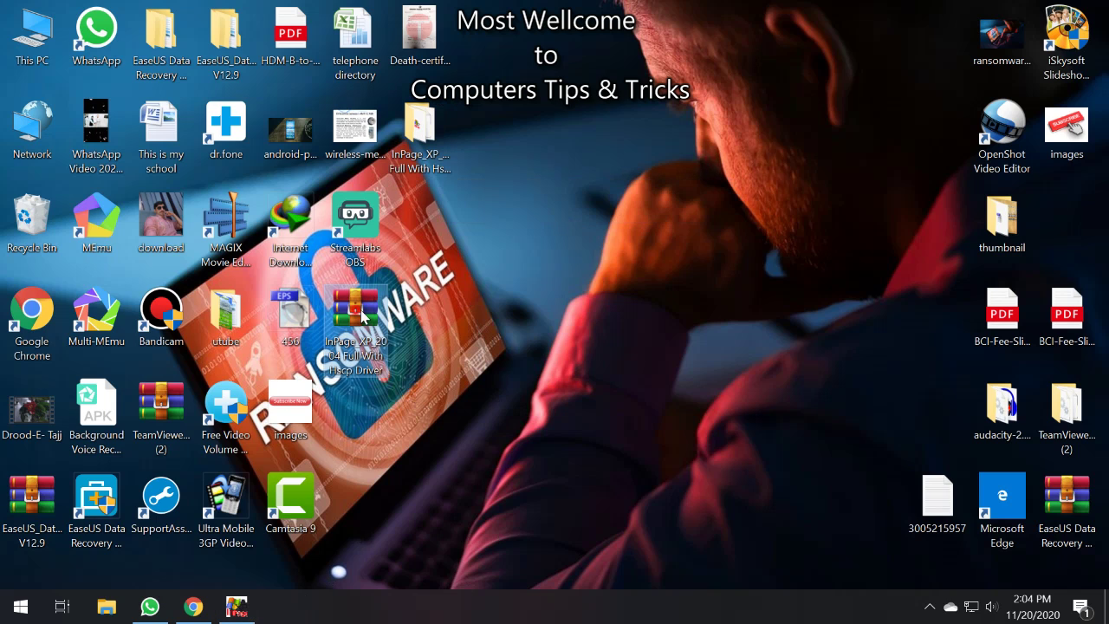
pyautogui.moveTo(355, 316); pyautogui.dragTo(553, 225)
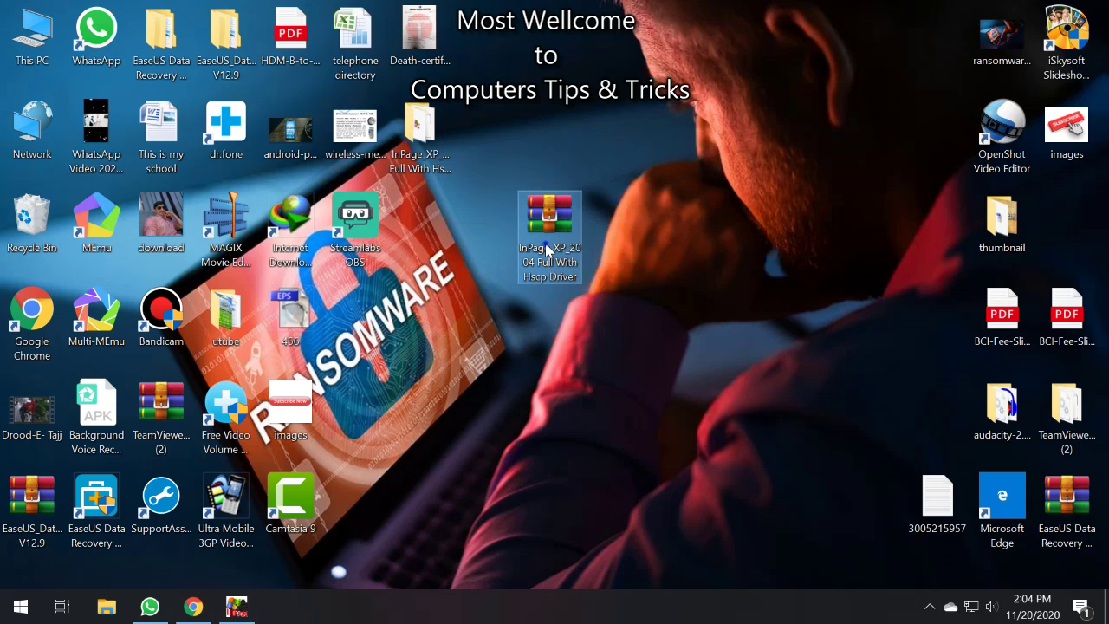
pyautogui.rightClick(547, 249)
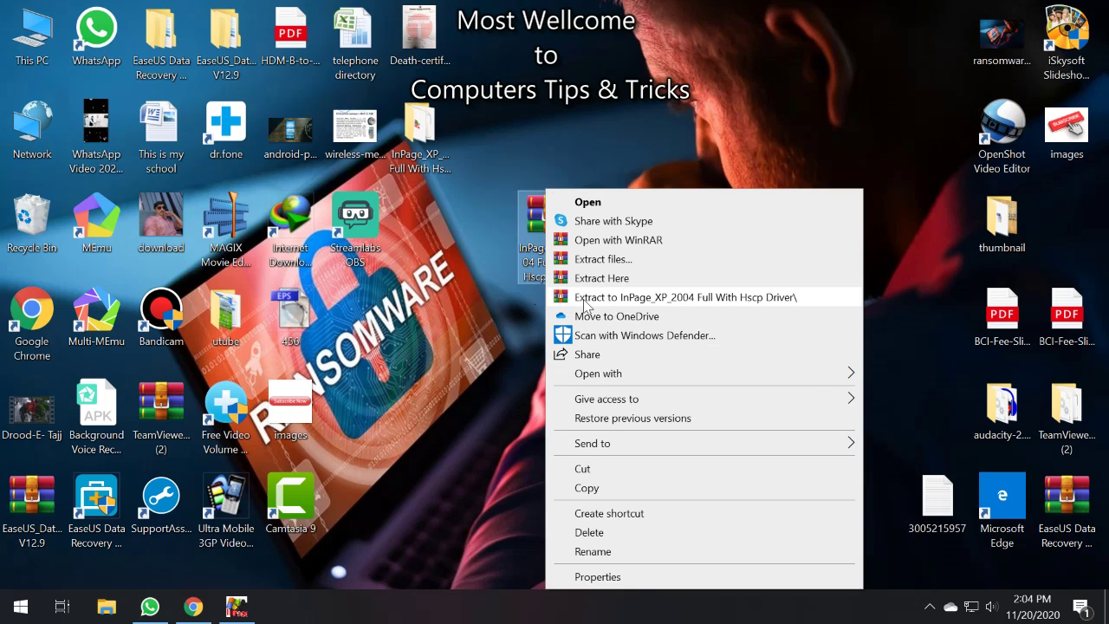
pyautogui.click(481, 213)
pyautogui.moveTo(424, 156); pyautogui.dragTo(684, 258)
# Step: Open the InPage_XP_2004 Full With Hscp Driver folder and locate the HASP registry file
pyautogui.doubleClick(682, 254)
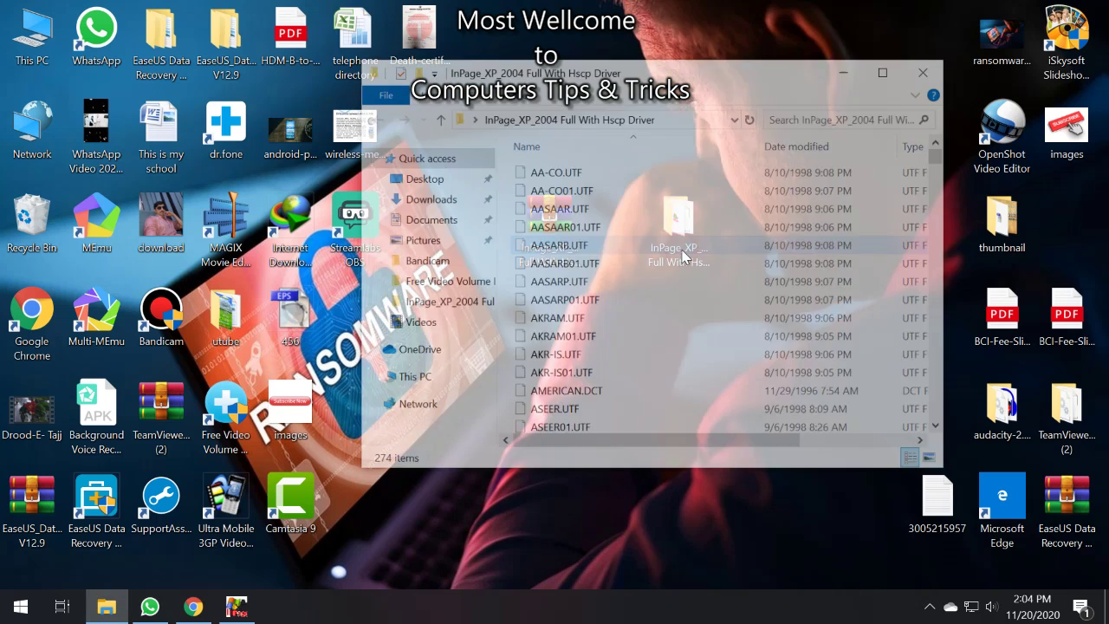
pyautogui.scroll(-15, 655, 329)
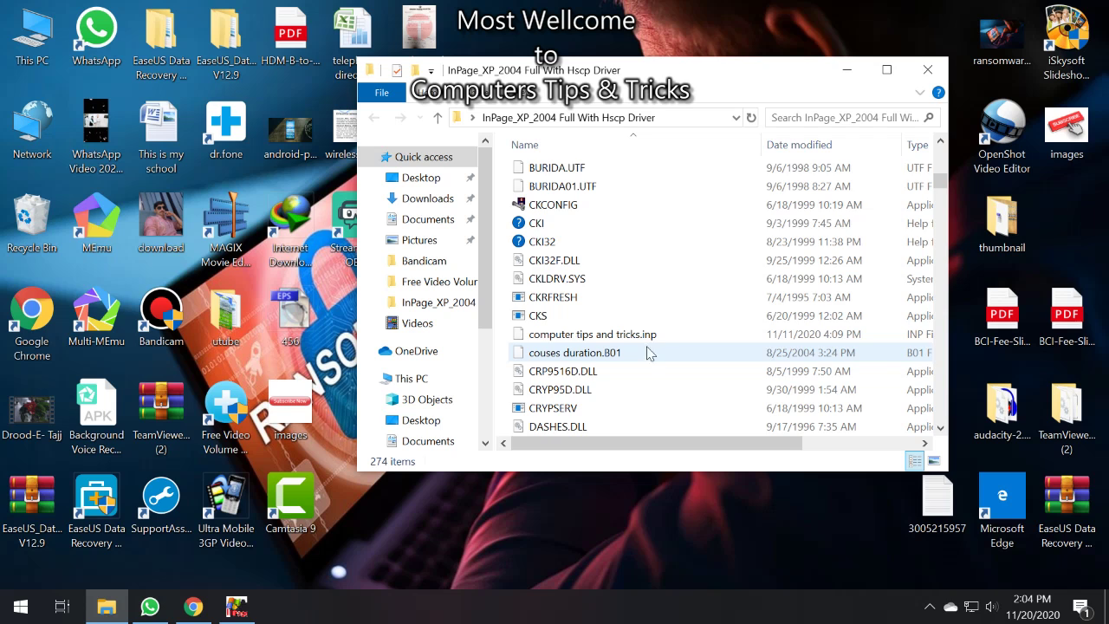
pyautogui.scroll(-20, 650, 352)
pyautogui.click(544, 168)
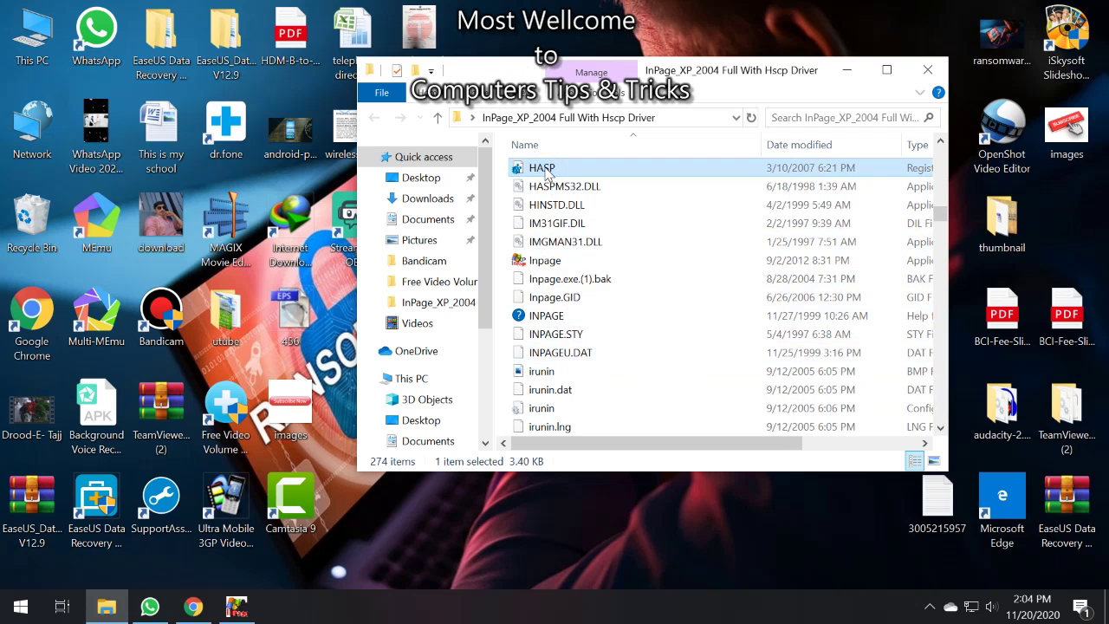
pyautogui.doubleClick(544, 168)
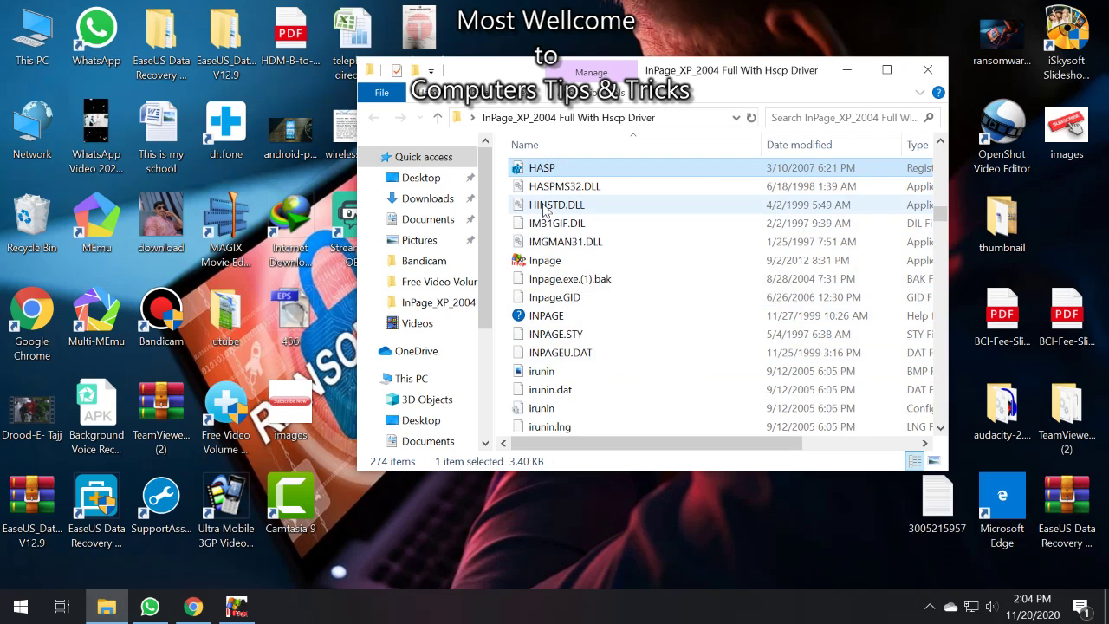
# Step: Check the launch options of the Inpage application file, including Run as administrator, and close the folder
pyautogui.click(544, 260)
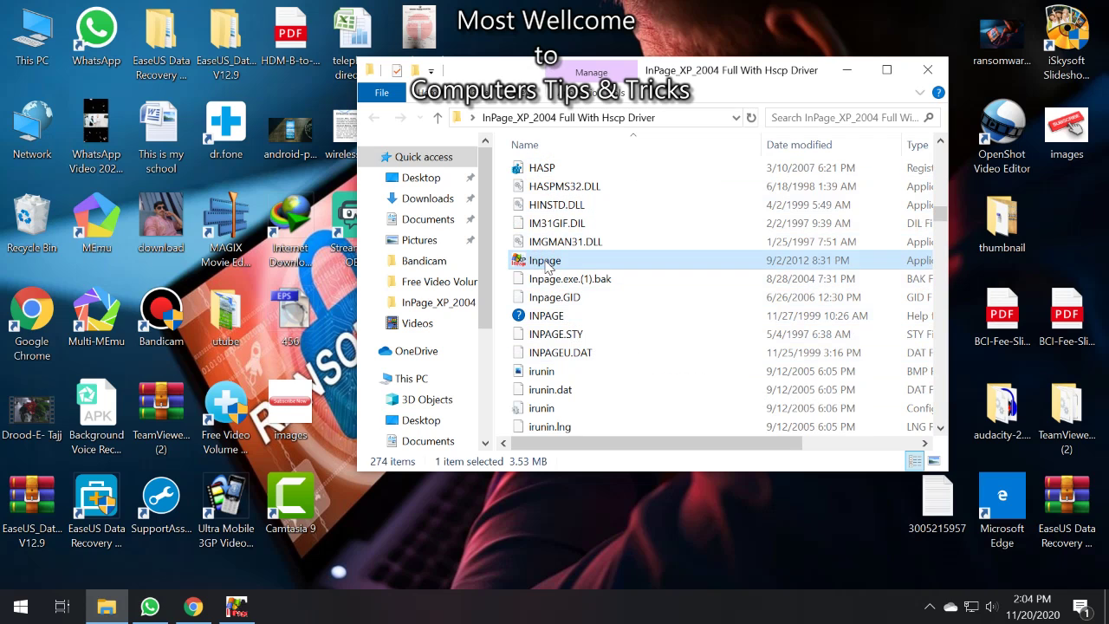
pyautogui.rightClick(546, 264)
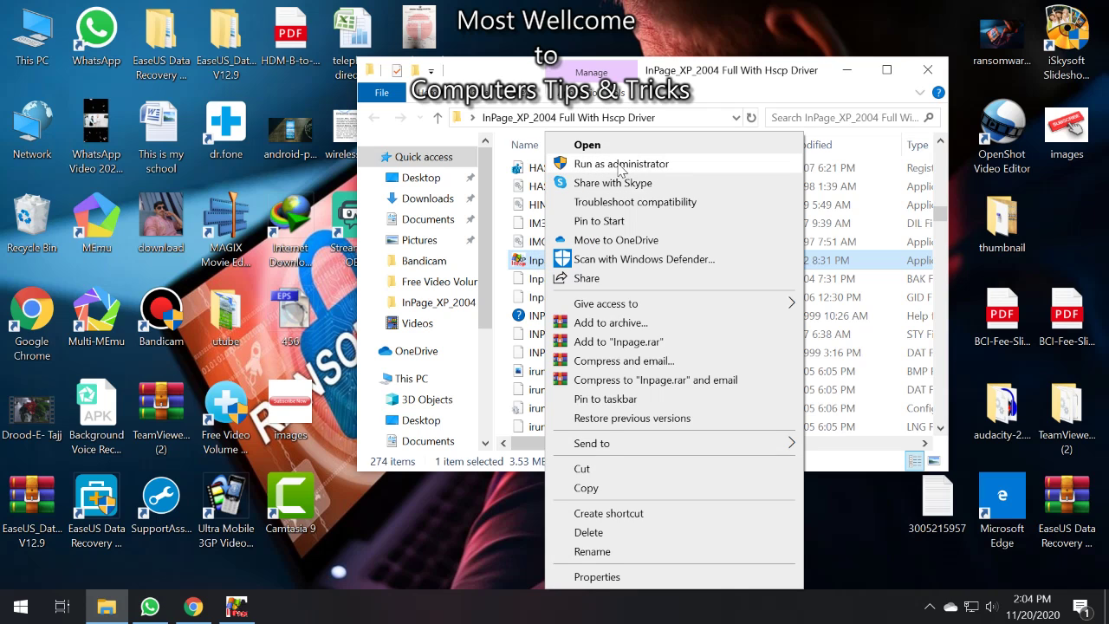
pyautogui.click(931, 77)
pyautogui.click(932, 76)
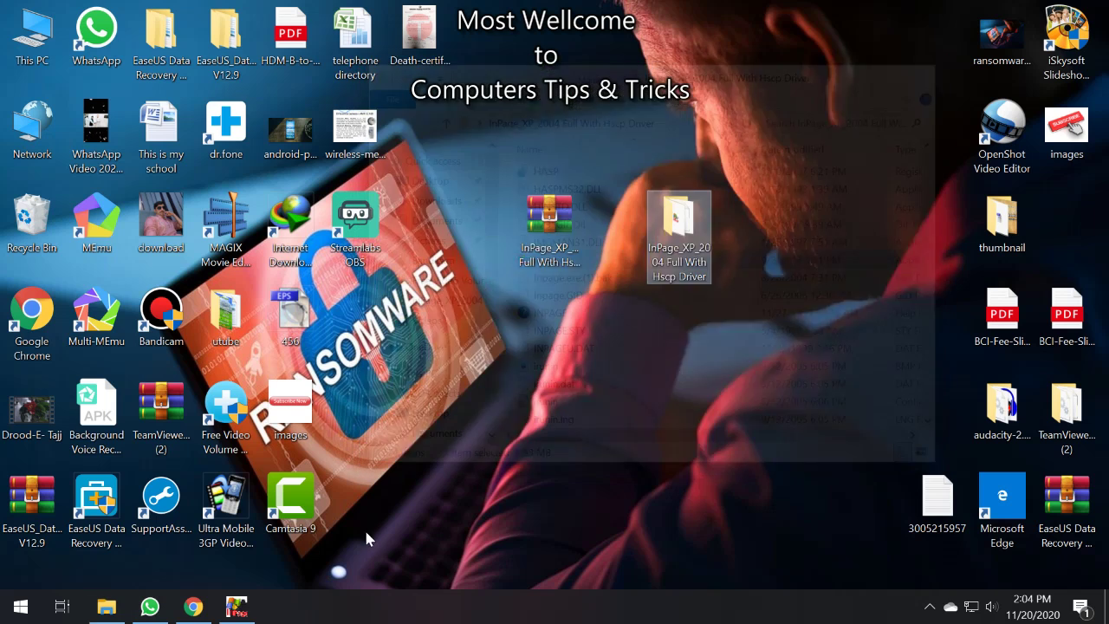
# Step: Switch to InPage and set the keyboard preference to the Phonetic layout
pyautogui.click(228, 611)
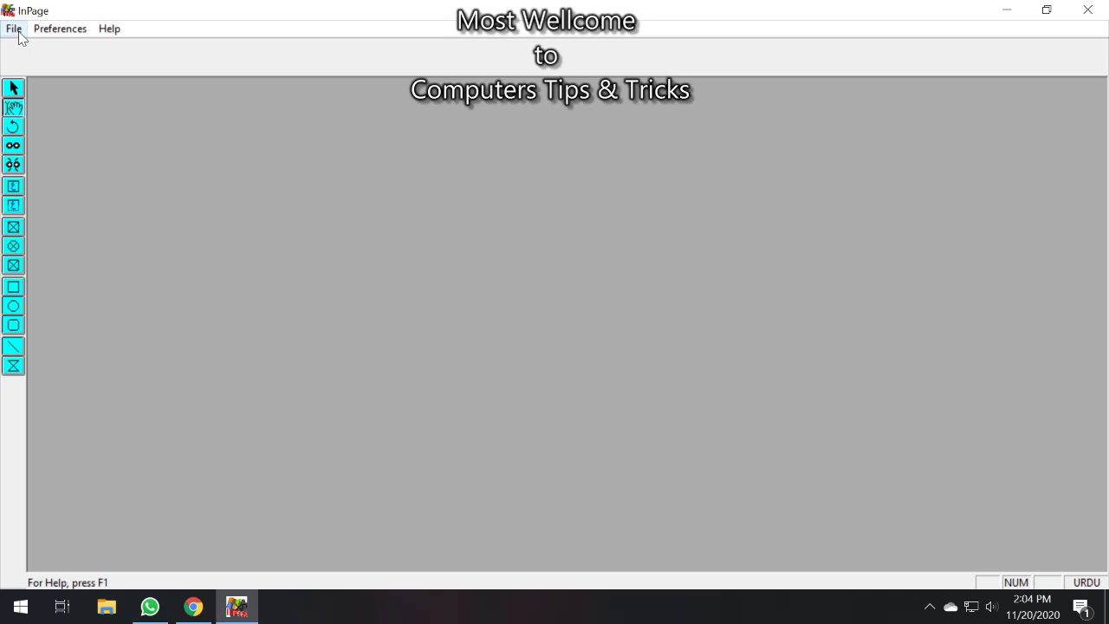
pyautogui.click(58, 33)
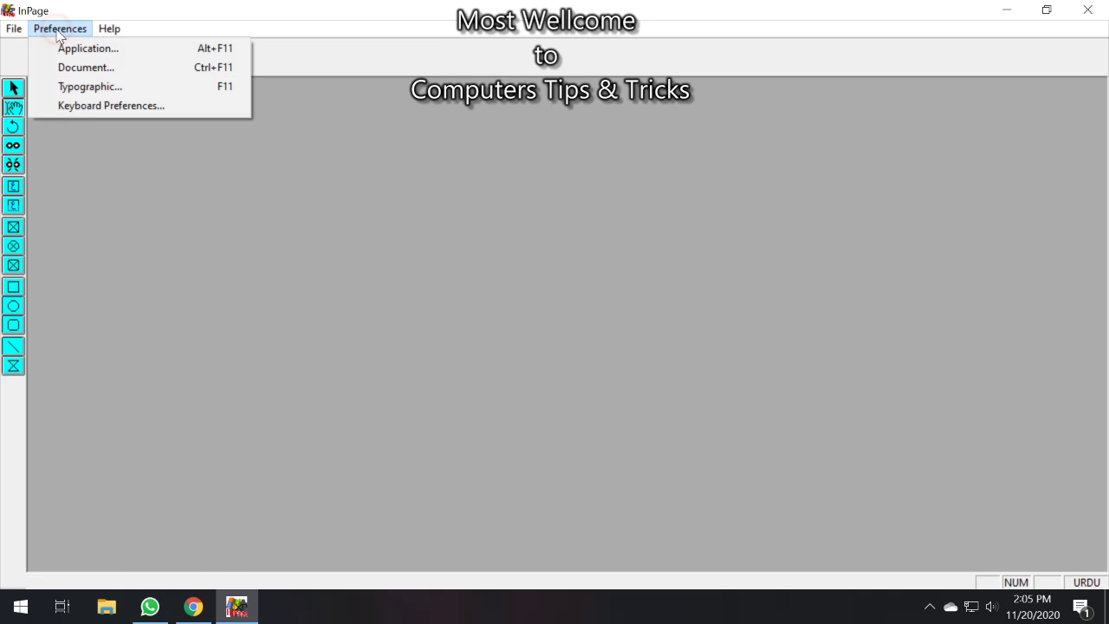
pyautogui.click(110, 106)
pyautogui.click(546, 289)
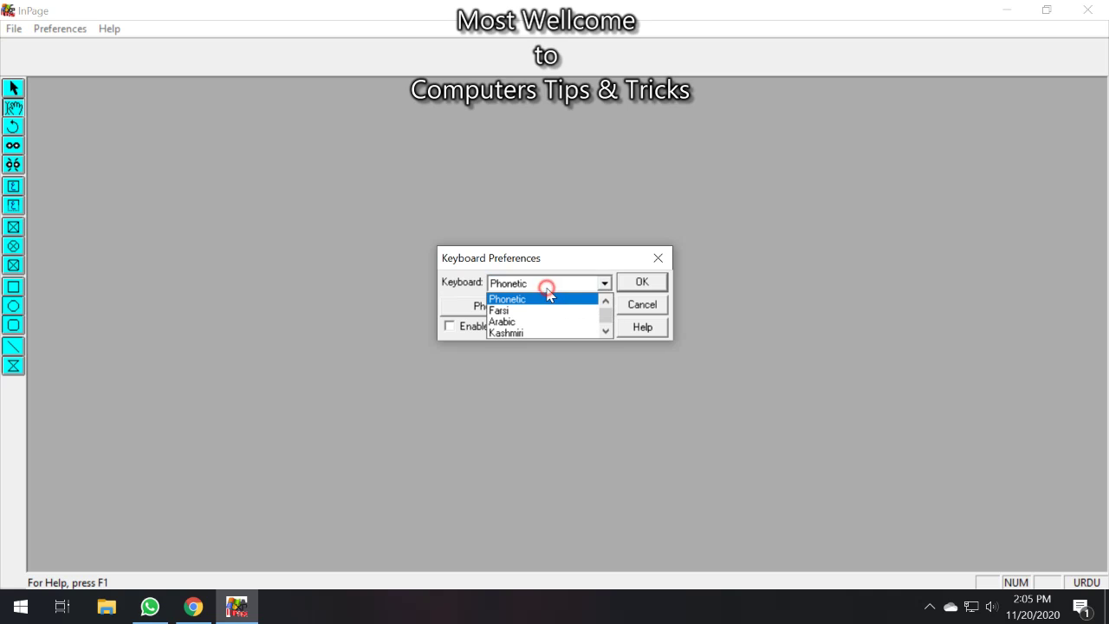
pyautogui.click(520, 300)
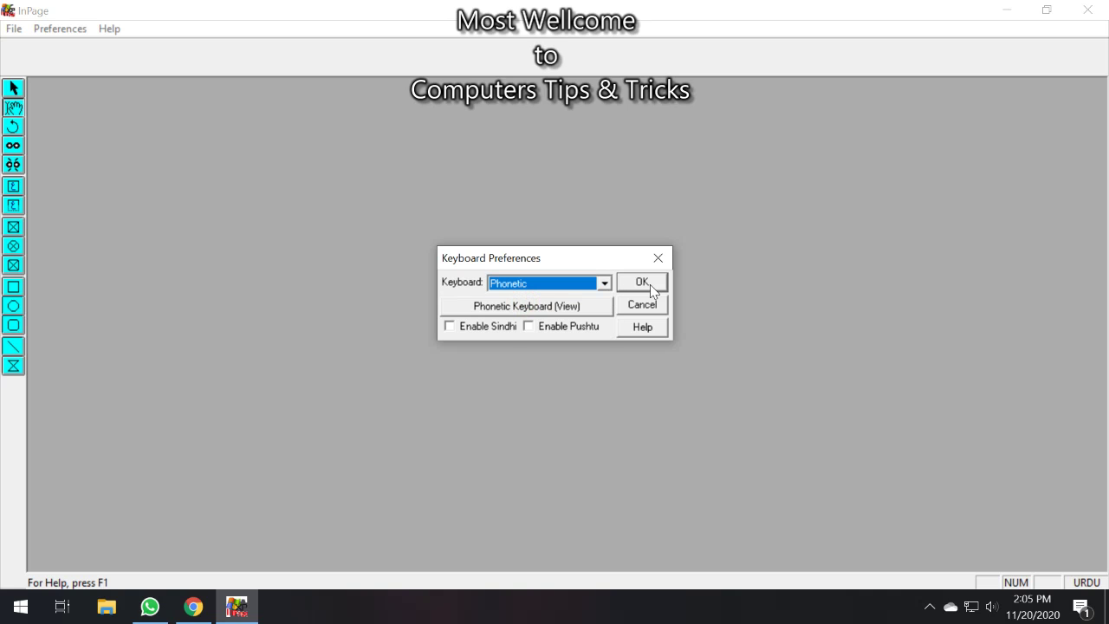
pyautogui.click(642, 284)
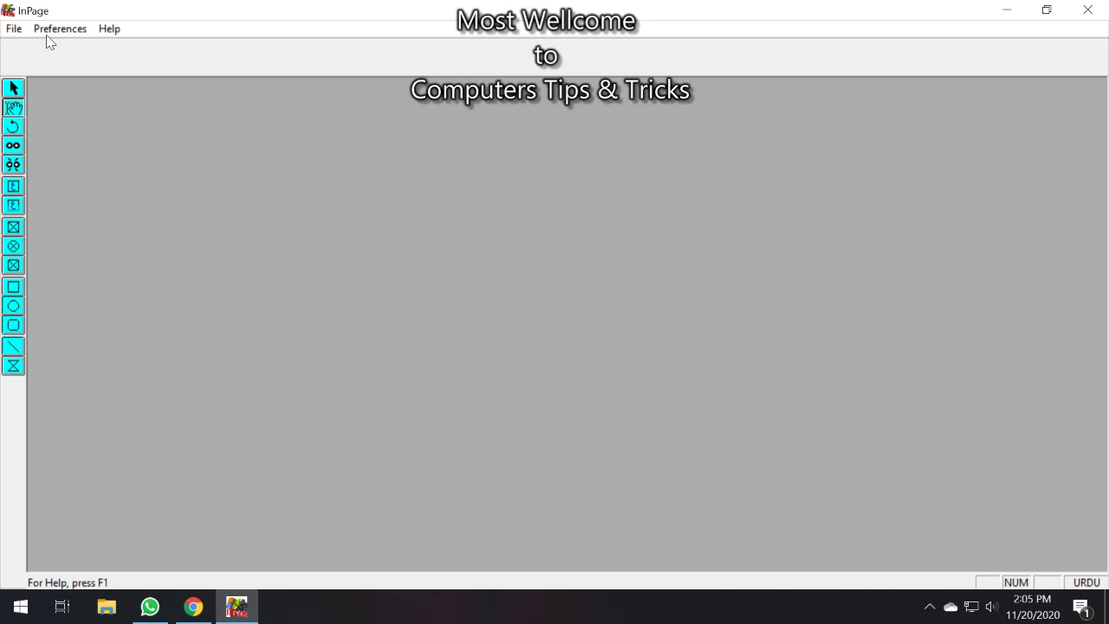
# Step: Create a new A4 portrait document with 0.5" margins, one column and right-to-left direction
pyautogui.click(14, 28)
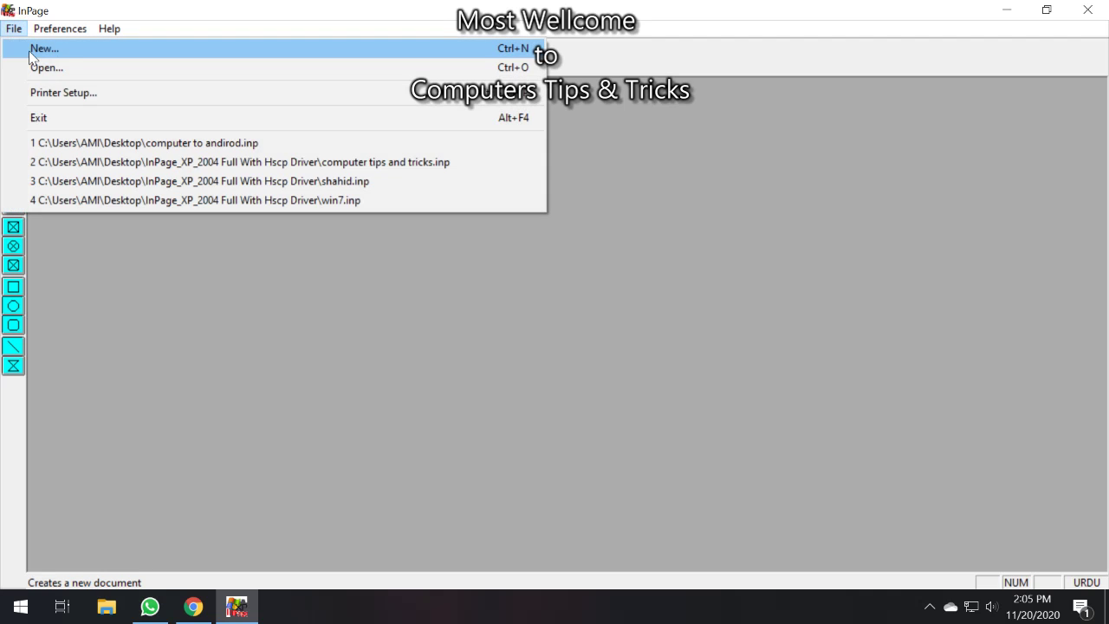
pyautogui.click(29, 50)
pyautogui.click(73, 56)
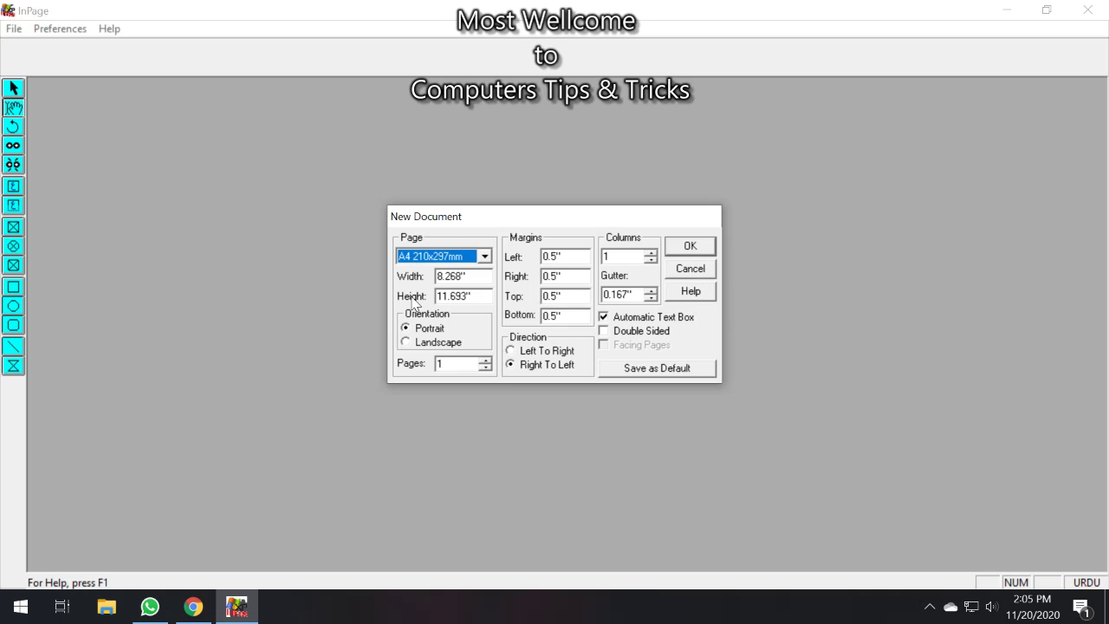
pyautogui.click(563, 259)
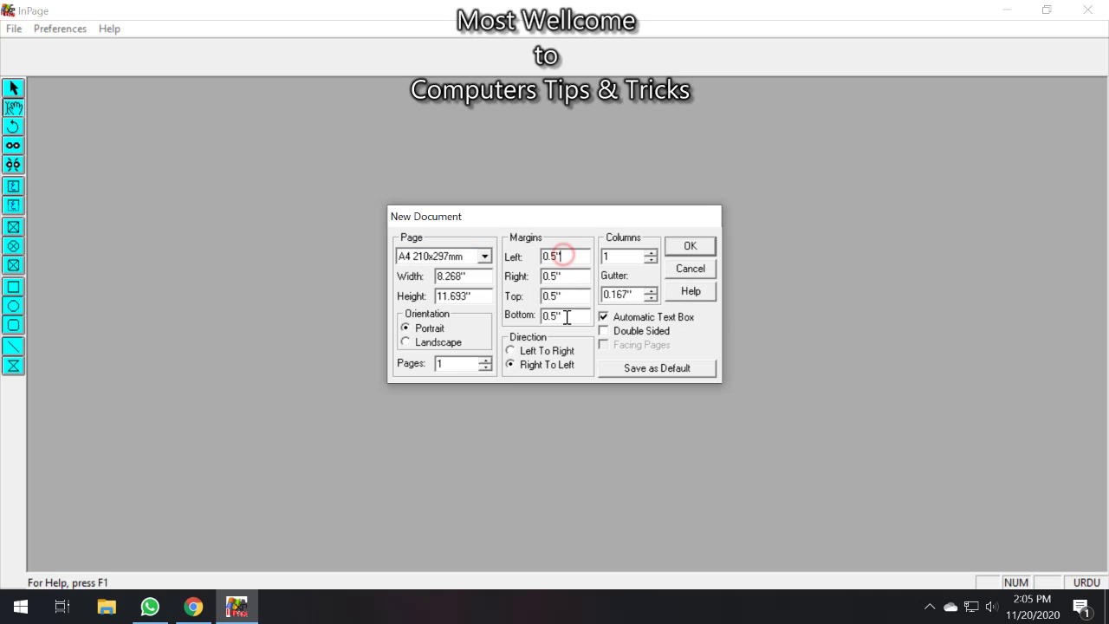
pyautogui.click(689, 248)
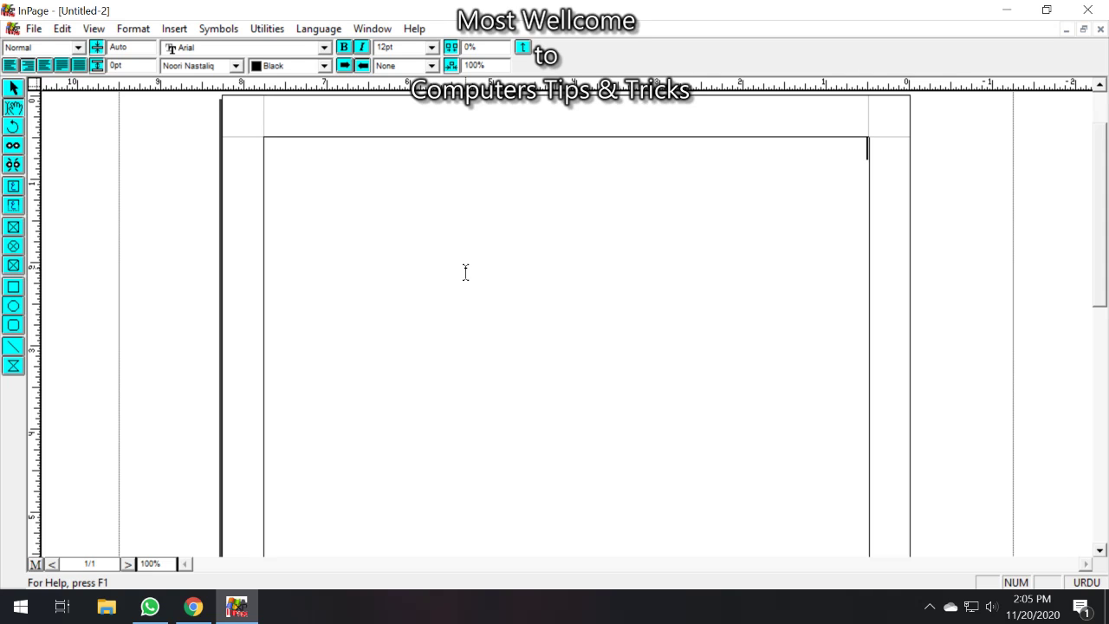
# Step: Choose Inches as the general measurement unit in the document preferences
pyautogui.hotkey('ctrl', 'y')
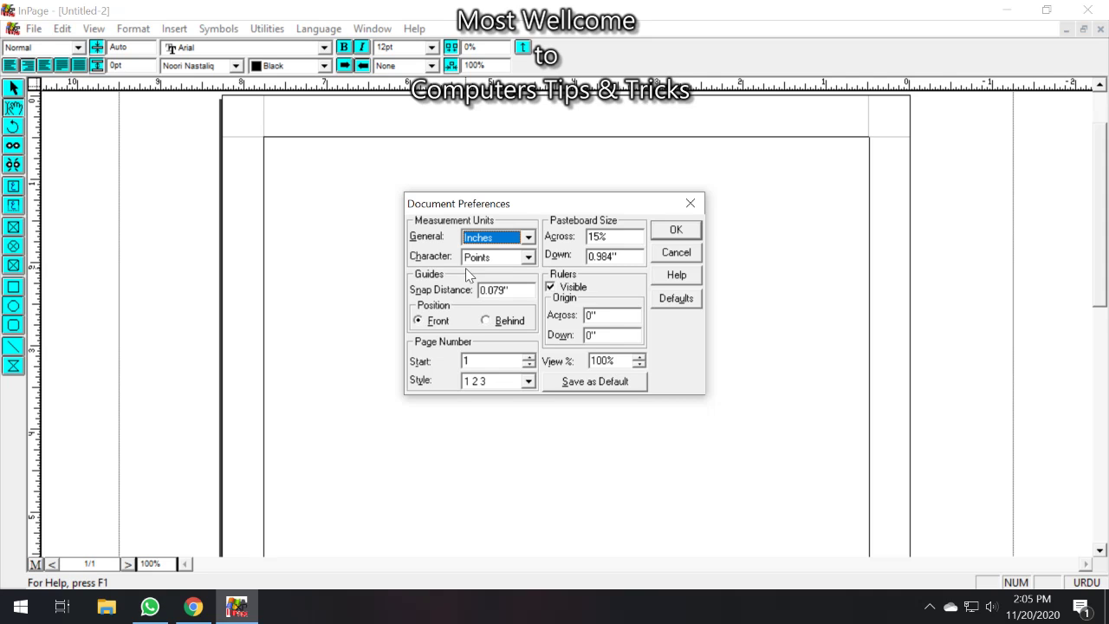
pyautogui.click(494, 239)
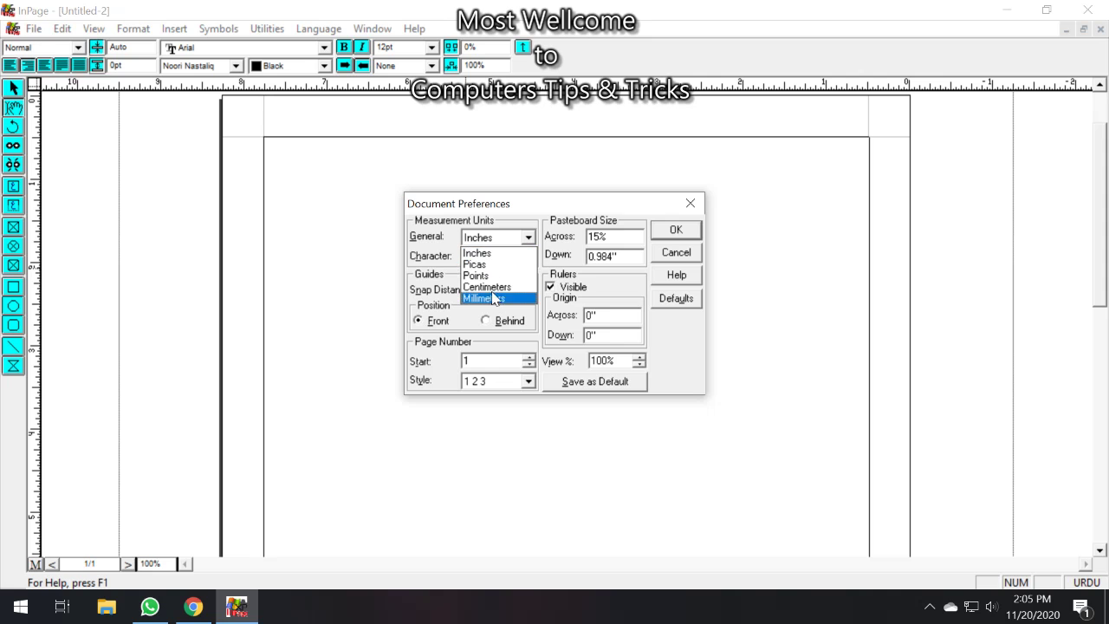
pyautogui.click(483, 254)
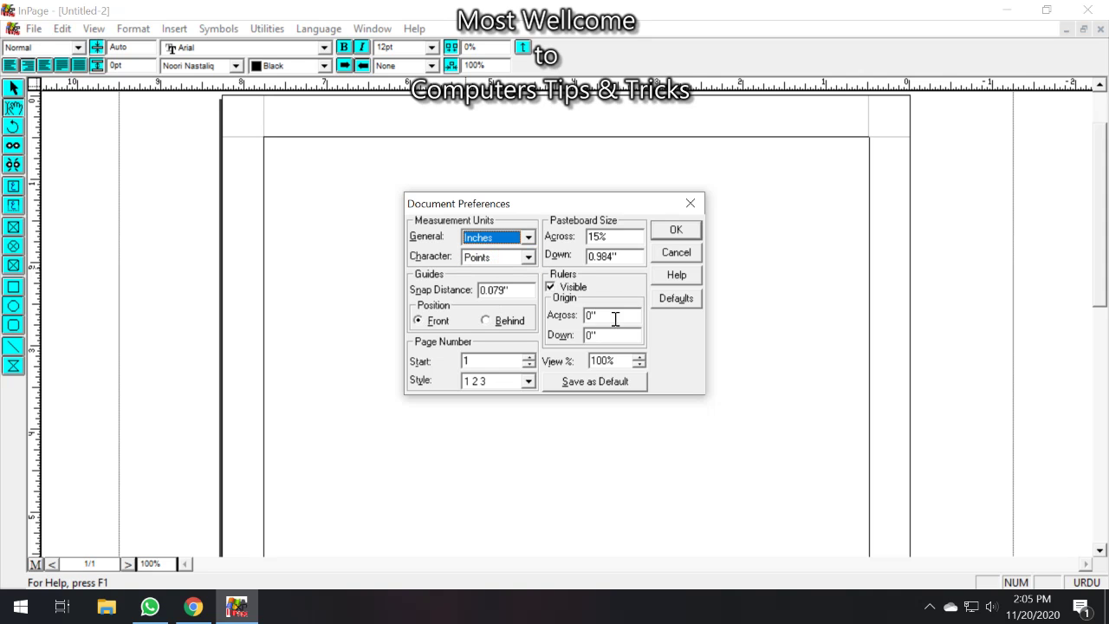
pyautogui.click(668, 231)
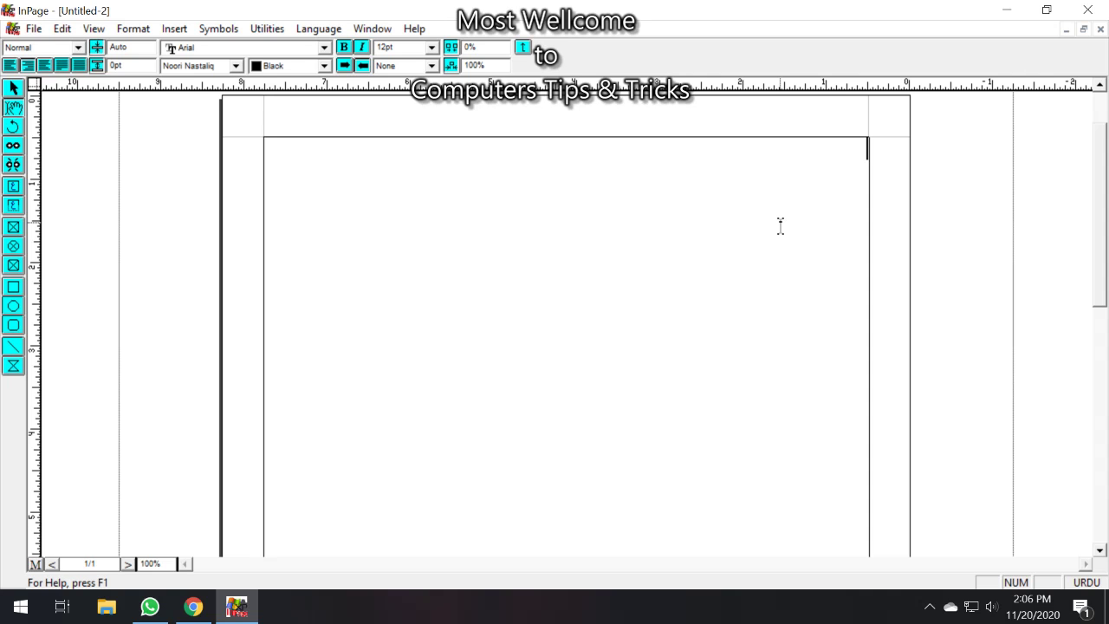
# Step: View the key map of the Phonetic keyboard through the keyboard preferences and return to the document
pyautogui.click(63, 29)
pyautogui.moveTo(116, 358)
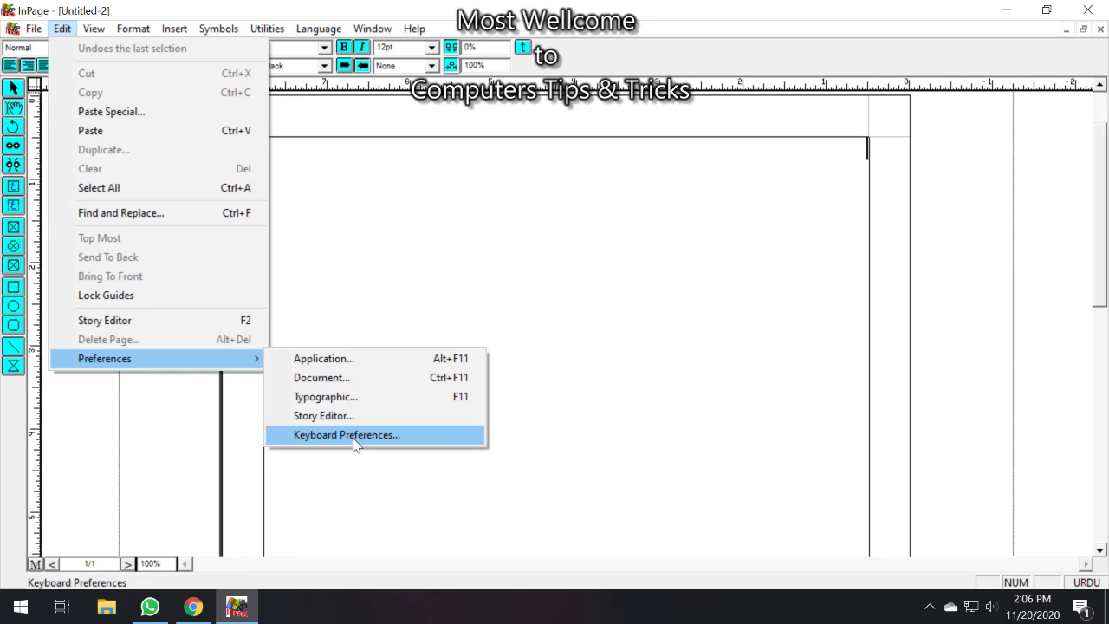
pyautogui.click(353, 437)
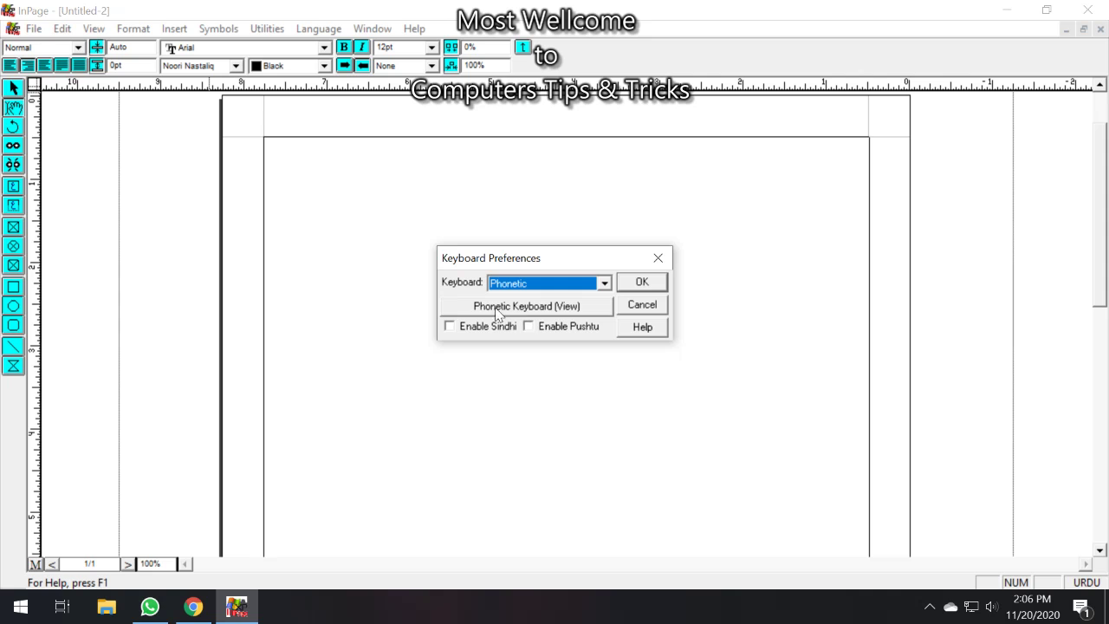
pyautogui.click(567, 310)
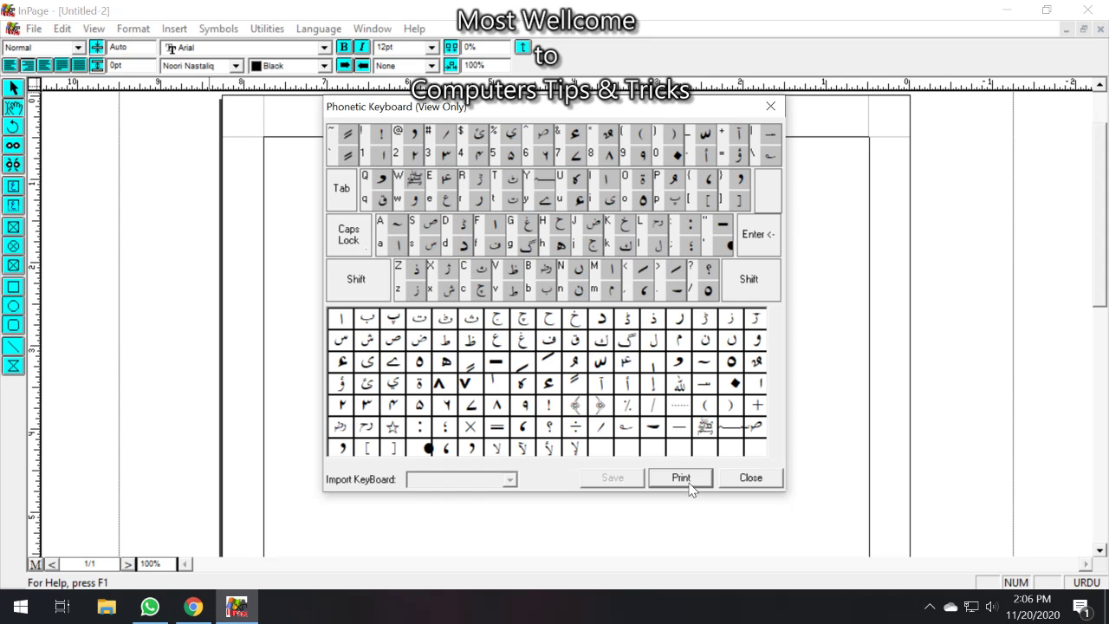
pyautogui.click(762, 481)
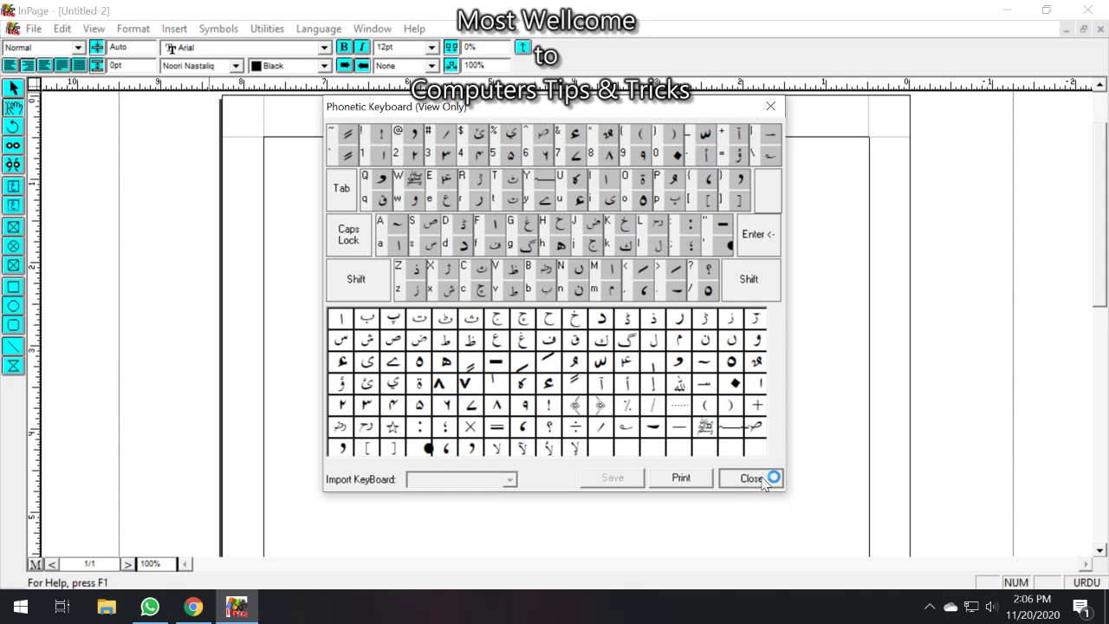
pyautogui.click(763, 482)
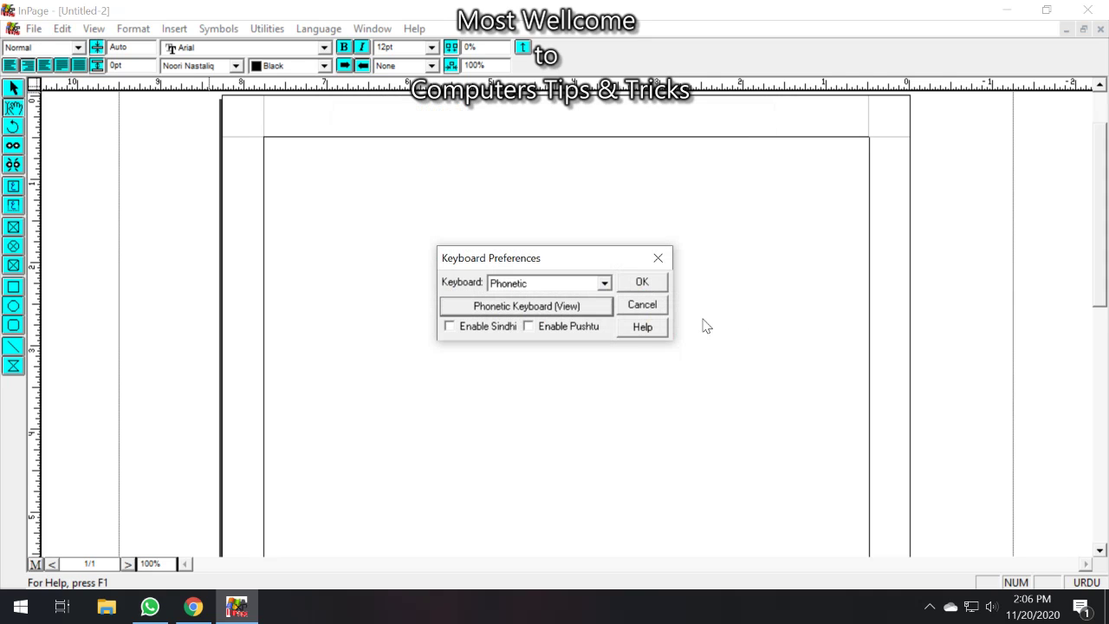
pyautogui.click(654, 290)
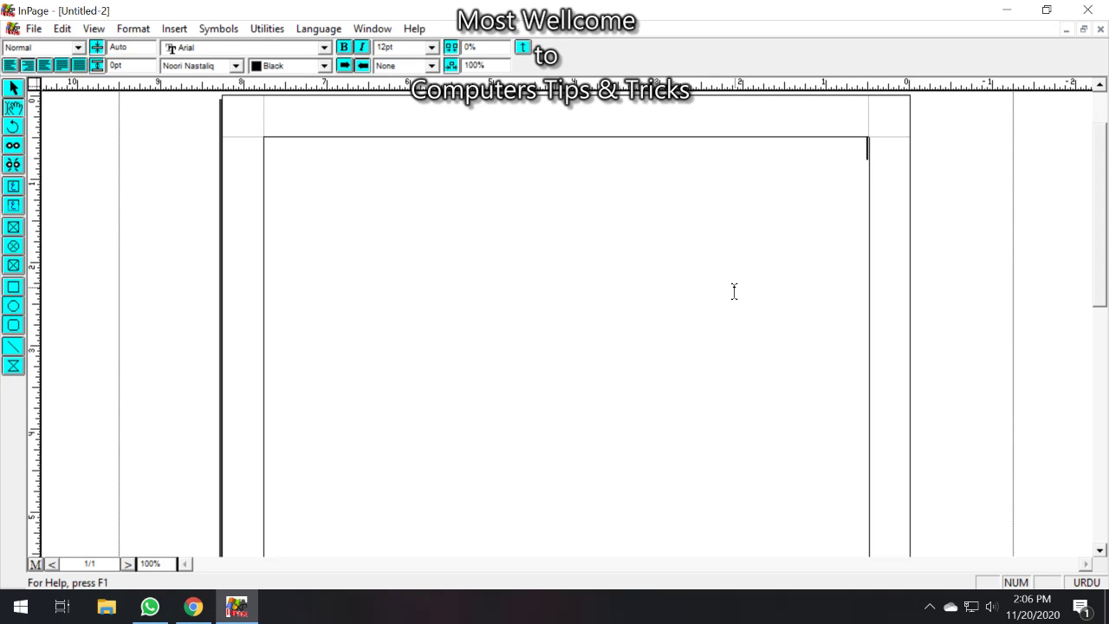
# Step: Enter the Urdu word "تمام" at the start of the page
pyautogui.write('ab')
pyautogui.press('BackSpace')
pyautogui.press('BackSpace')
pyautogui.write('am')
# Step: Enlarge all of the text to 34pt and place the cursor at the end of the line
pyautogui.hotkey('ctrl', 'a')
pyautogui.press('F8')
pyautogui.press('F8')
pyautogui.press('F8')
pyautogui.press('F8')
pyautogui.press('F8')
pyautogui.press('F8')
pyautogui.press('F8')
pyautogui.press('F8')
pyautogui.press('F8')
pyautogui.press('F8')
pyautogui.press('F8')
pyautogui.press('F8')
pyautogui.press('F8')
pyautogui.press('F8')
pyautogui.press('F8')
pyautogui.press('F8')
pyautogui.press('F8')
pyautogui.press('F8')
pyautogui.press('F8')
pyautogui.press('F8')
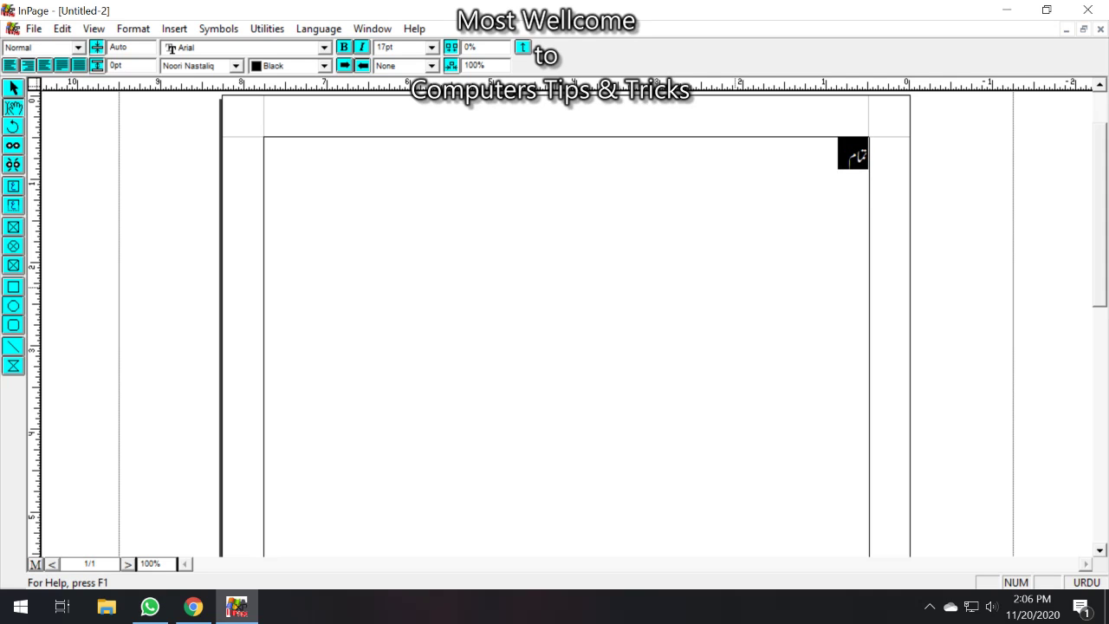
pyautogui.press('End')
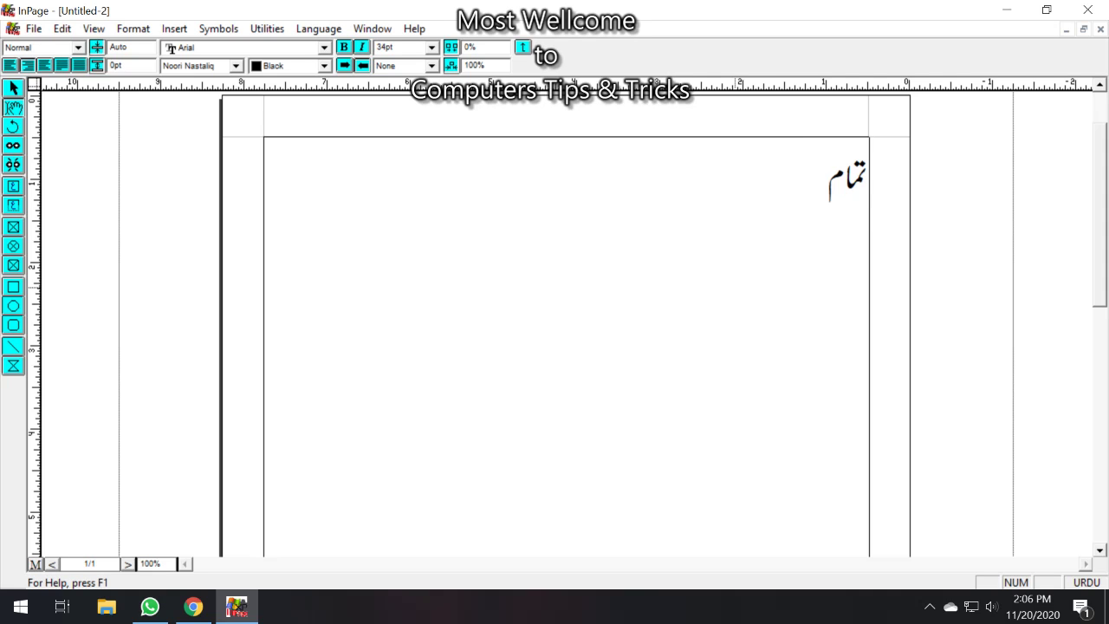
# Step: Continue the line after "تمام" with the Urdu words "دوستوں کو میں یوٹیوب چینل پر خوش آمدید کہتا ہوں"
pyautogui.write('dwstwN kw myN t')
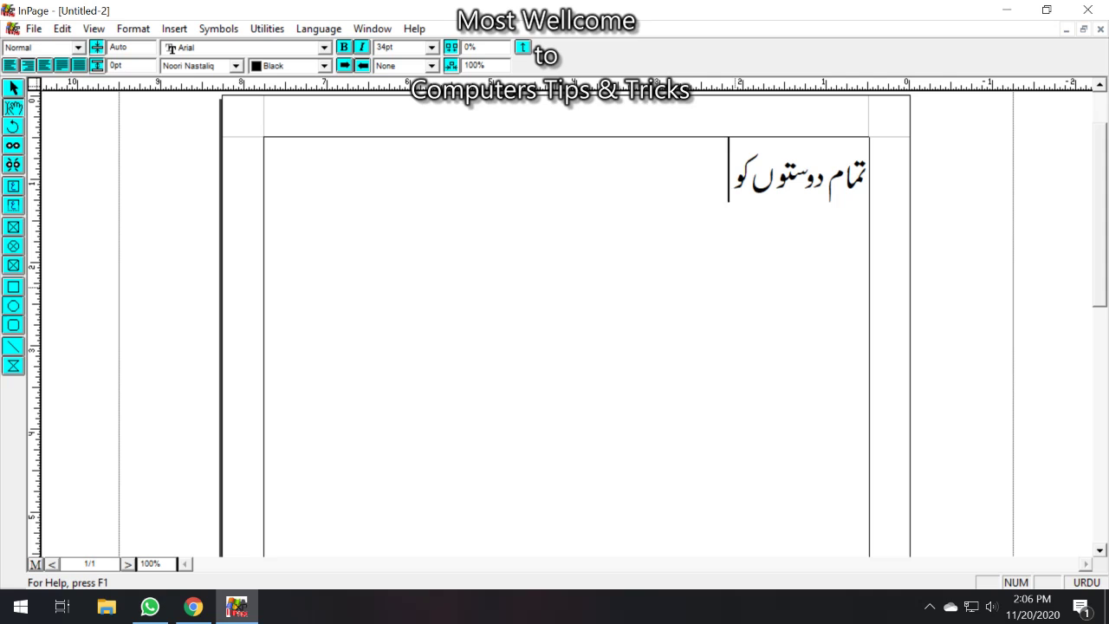
pyautogui.press('BackSpace')
pyautogui.write('ywTywb')
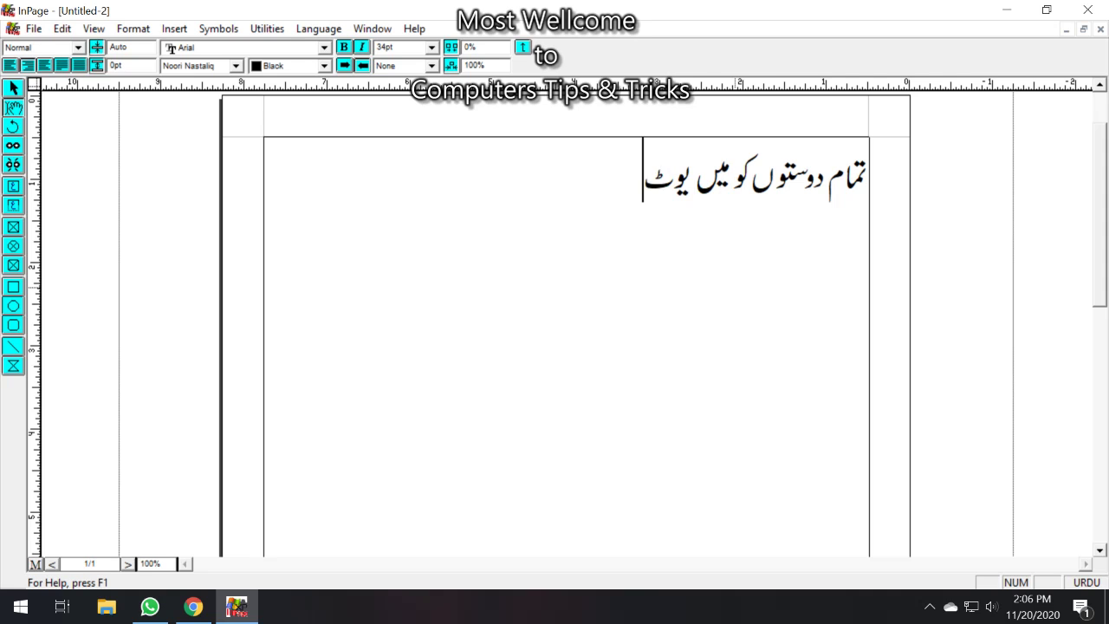
pyautogui.write(' cynl pr Kw')
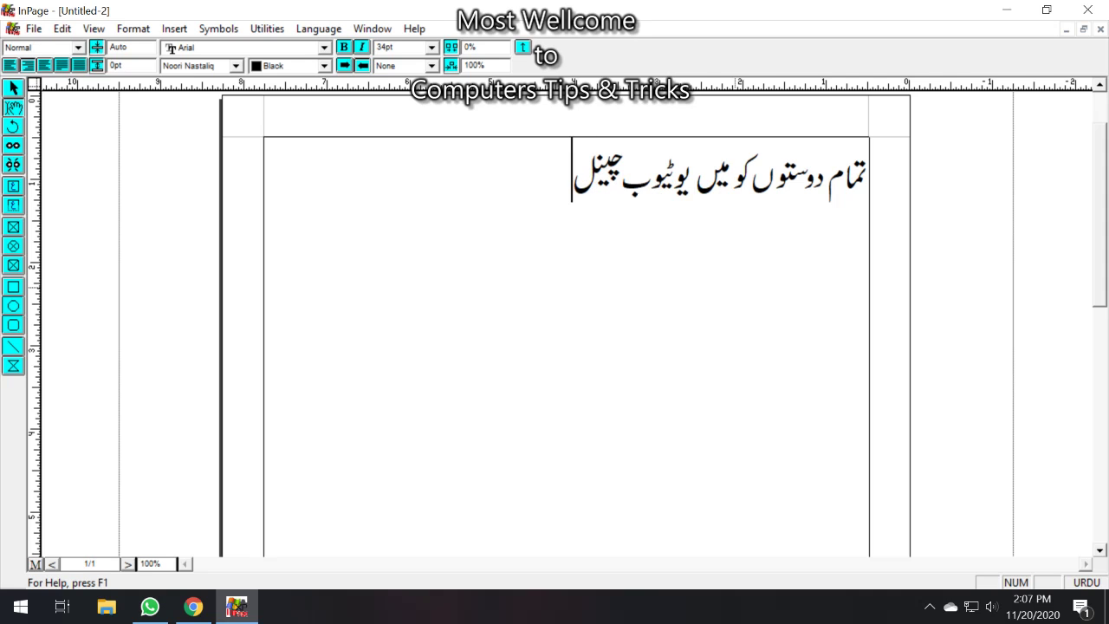
pyautogui.write('xa')
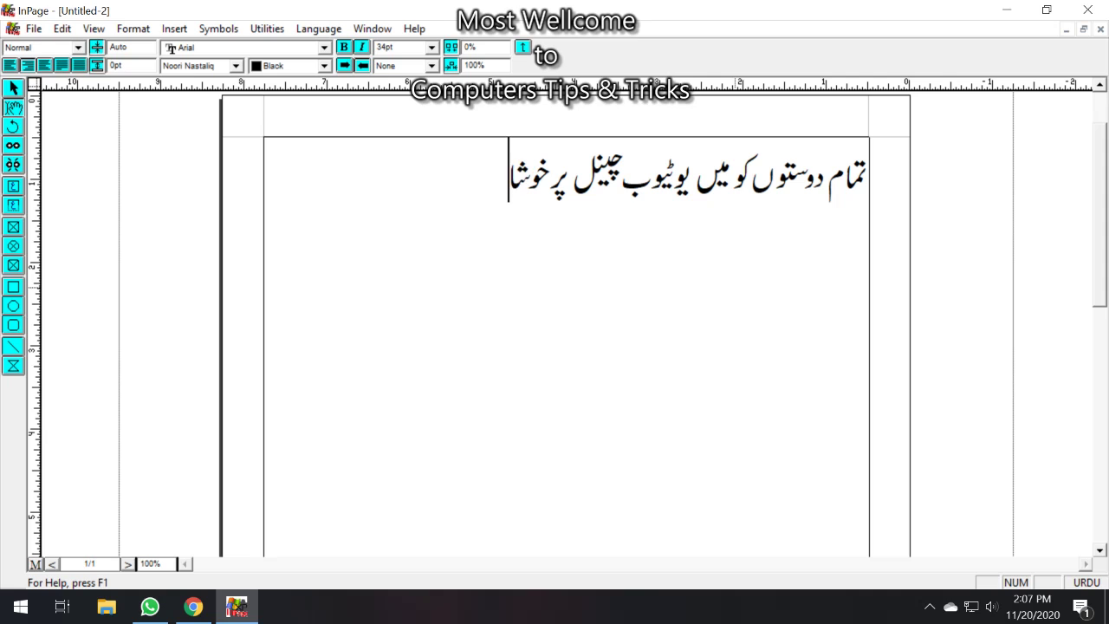
pyautogui.press('BackSpace')
pyautogui.write('a')
pyautogui.press('BackSpace')
pyautogui.write('Amdyd khta')
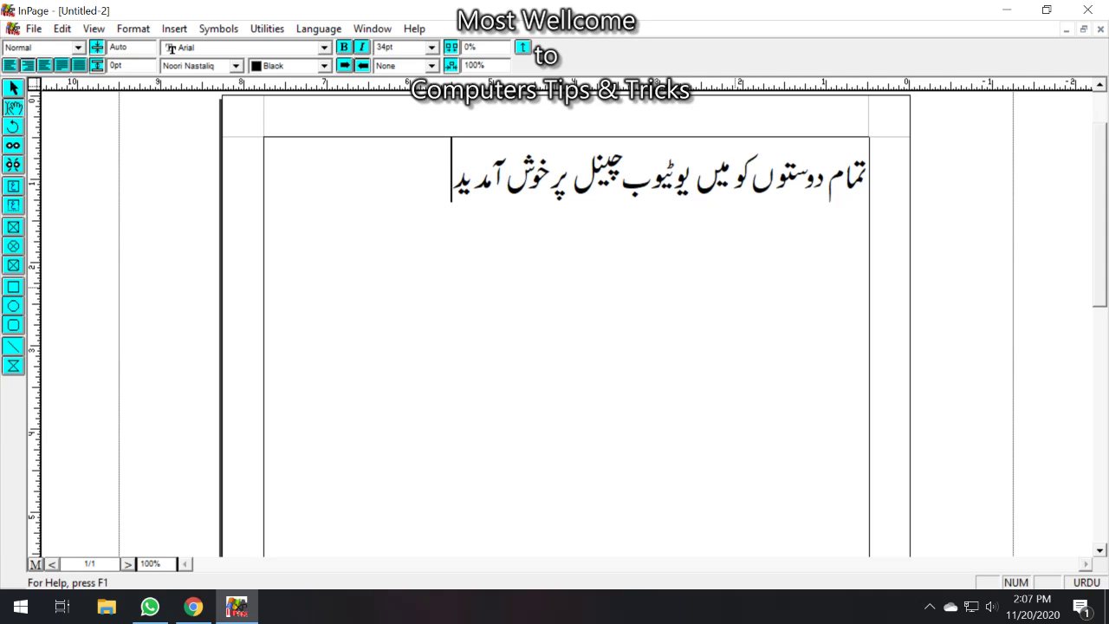
pyautogui.write(' hwN')
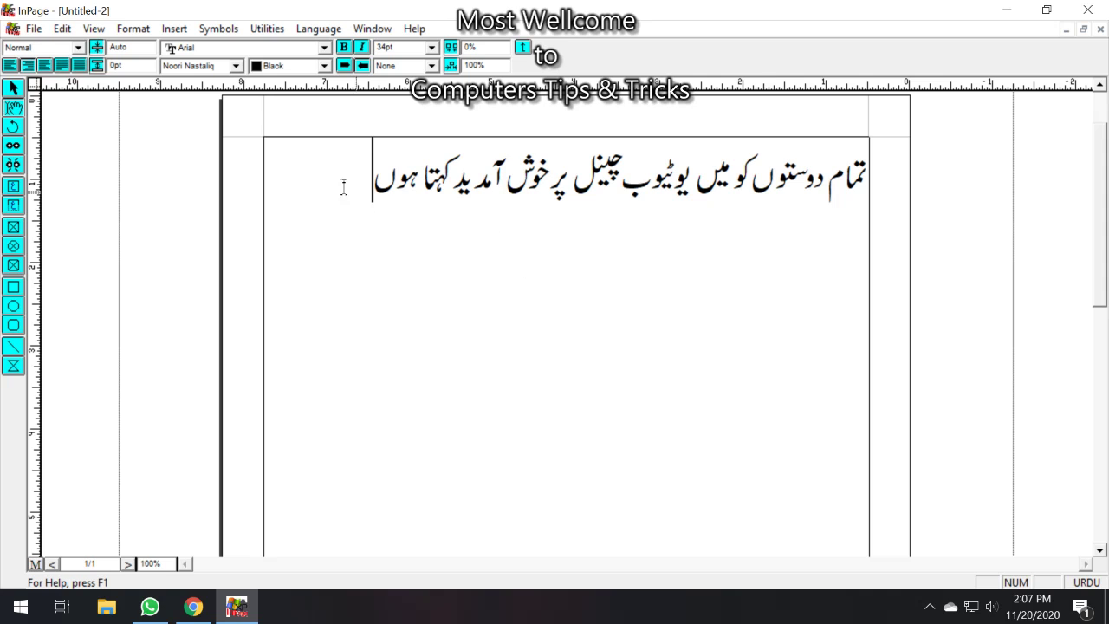
# Step: Select the whole Urdu sentence, shrink its text to 12pt and enlarge it again to 29pt
pyautogui.moveTo(338, 173); pyautogui.dragTo(930, 192)
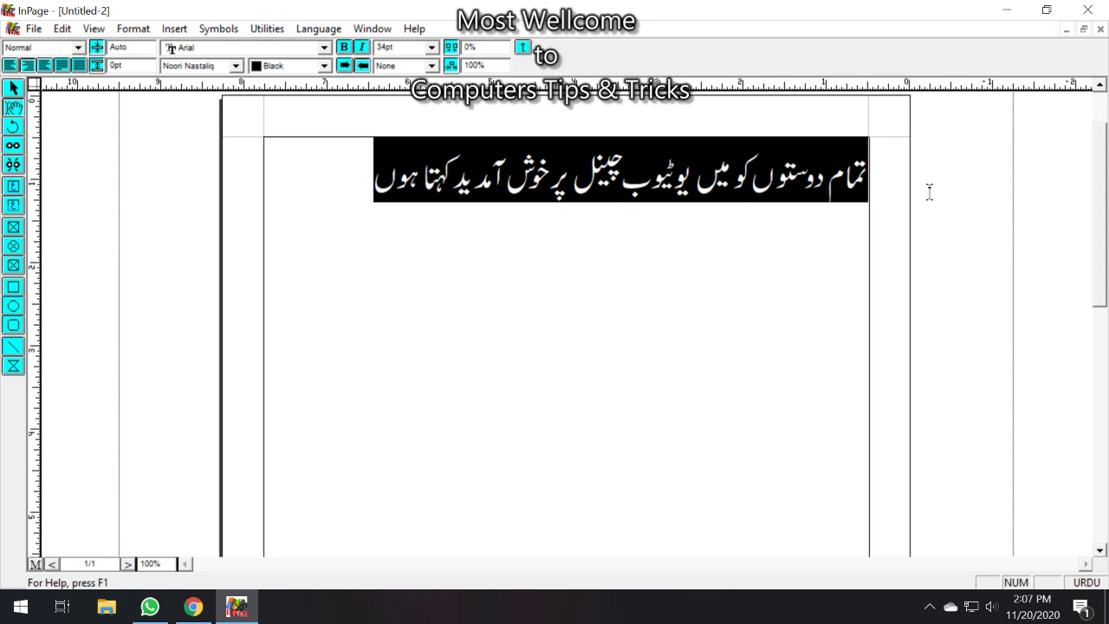
pyautogui.click(408, 265)
pyautogui.moveTo(395, 178); pyautogui.dragTo(961, 220)
pyautogui.click(475, 293)
pyautogui.click(366, 178)
pyautogui.moveTo(366, 178); pyautogui.dragTo(872, 198)
pyautogui.hotkey('ctrl', 'shift', ',')
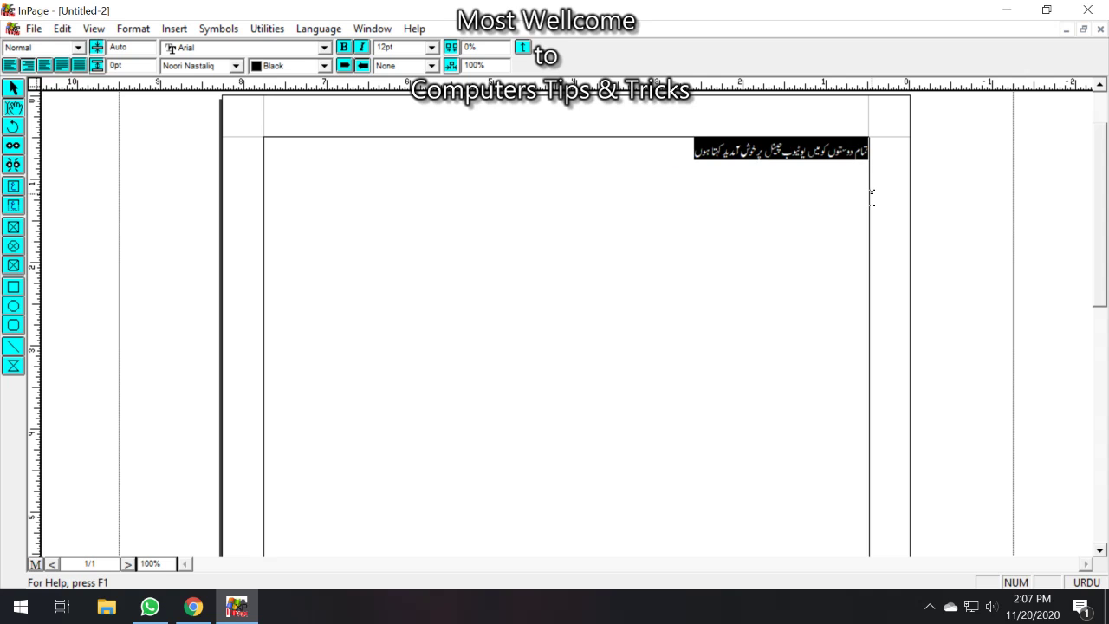
pyautogui.hotkey('ctrl', 'shift', '.')
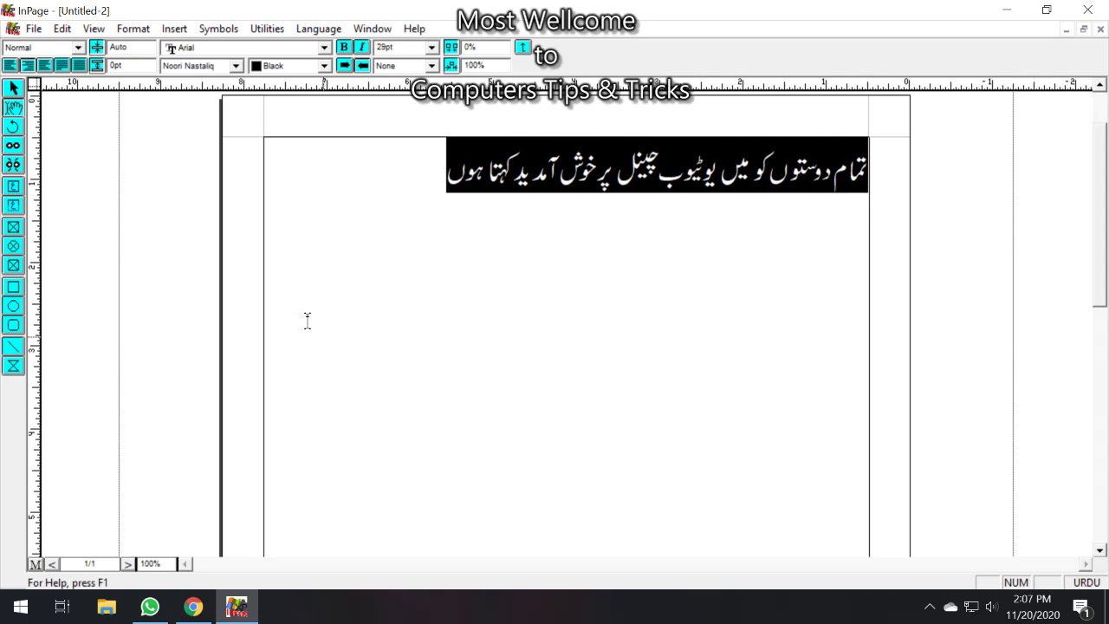
# Step: Try the Lahori Nastaliq, Aasaar Contour, Akram Italic Shadow and Batool Bold fonts on the selected sentence
pyautogui.click(201, 65)
pyautogui.click(200, 101)
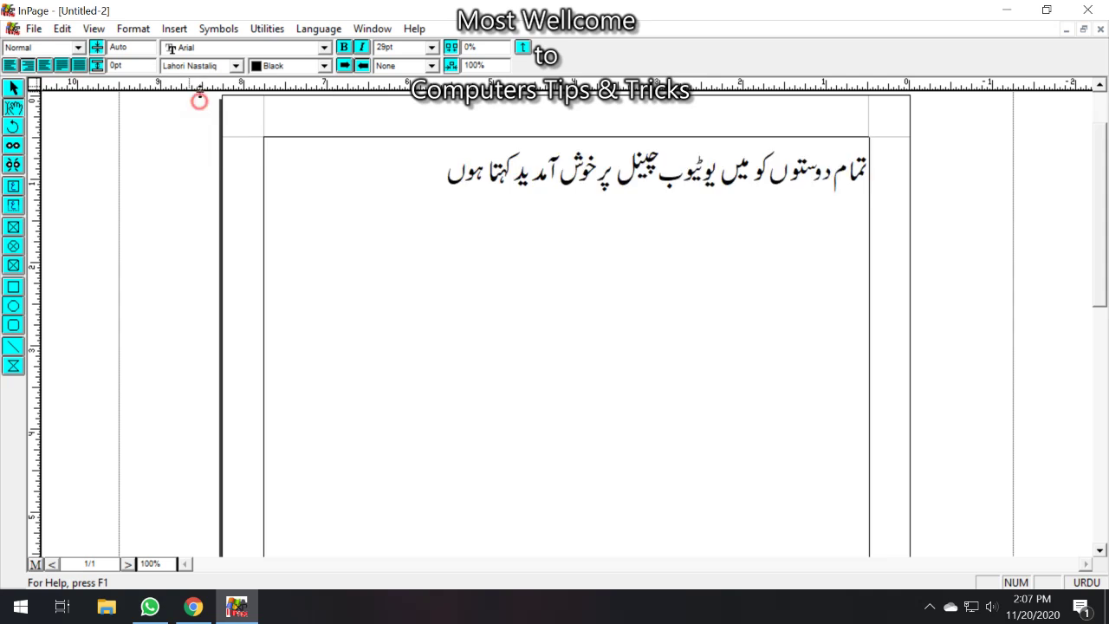
pyautogui.click(206, 66)
pyautogui.click(205, 112)
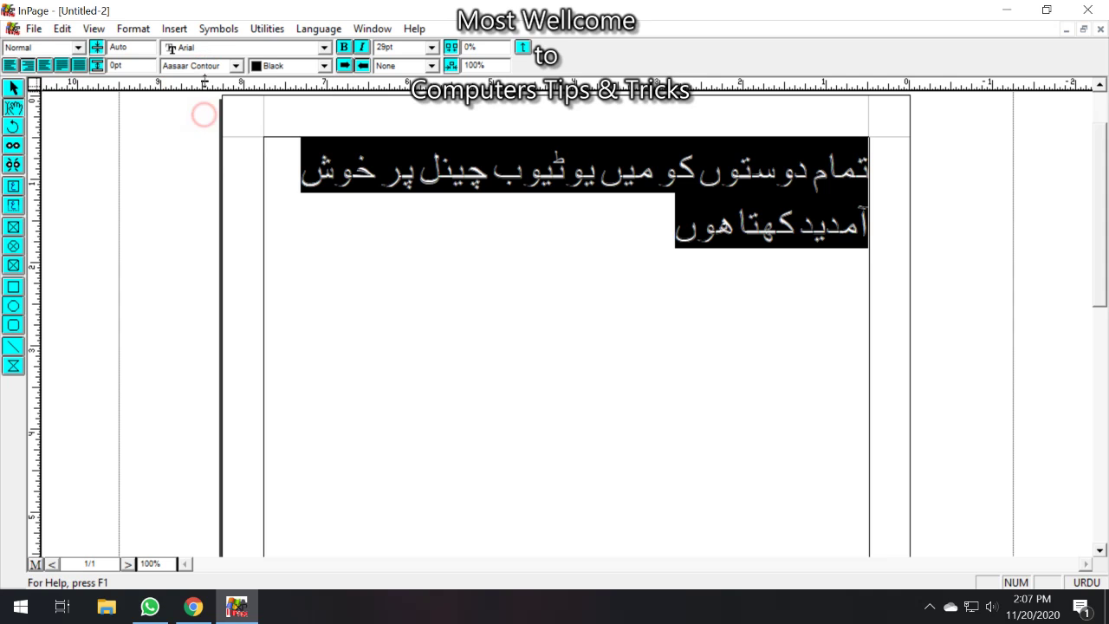
pyautogui.click(205, 66)
pyautogui.click(198, 112)
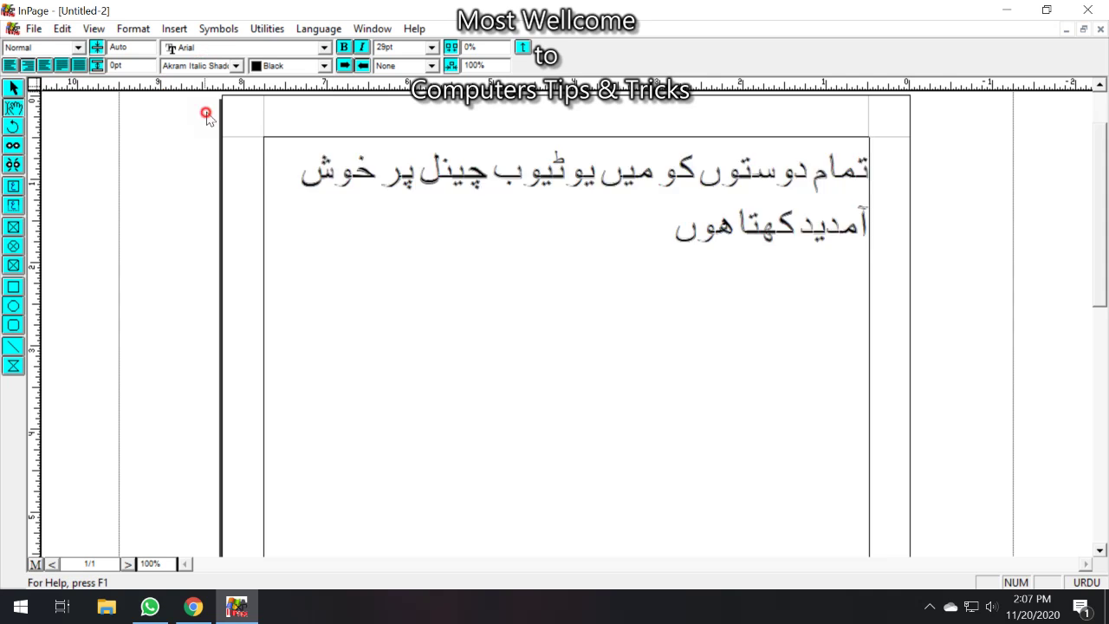
pyautogui.click(208, 67)
pyautogui.click(210, 132)
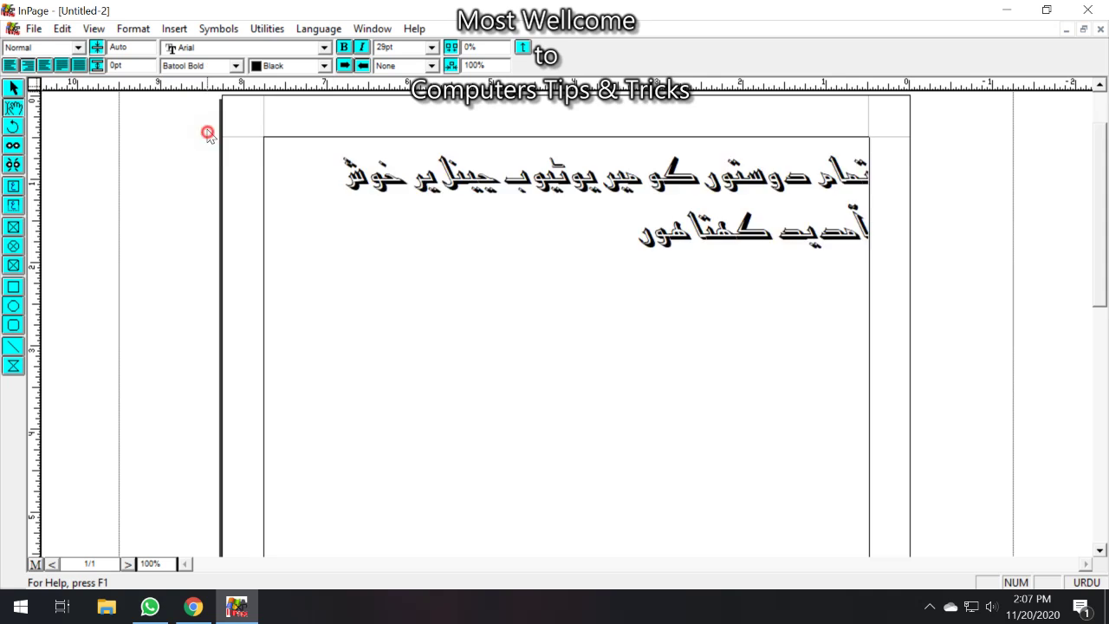
# Step: Apply the Bombay Black font to the Urdu sentence and leave the whole sentence selected
pyautogui.click(208, 69)
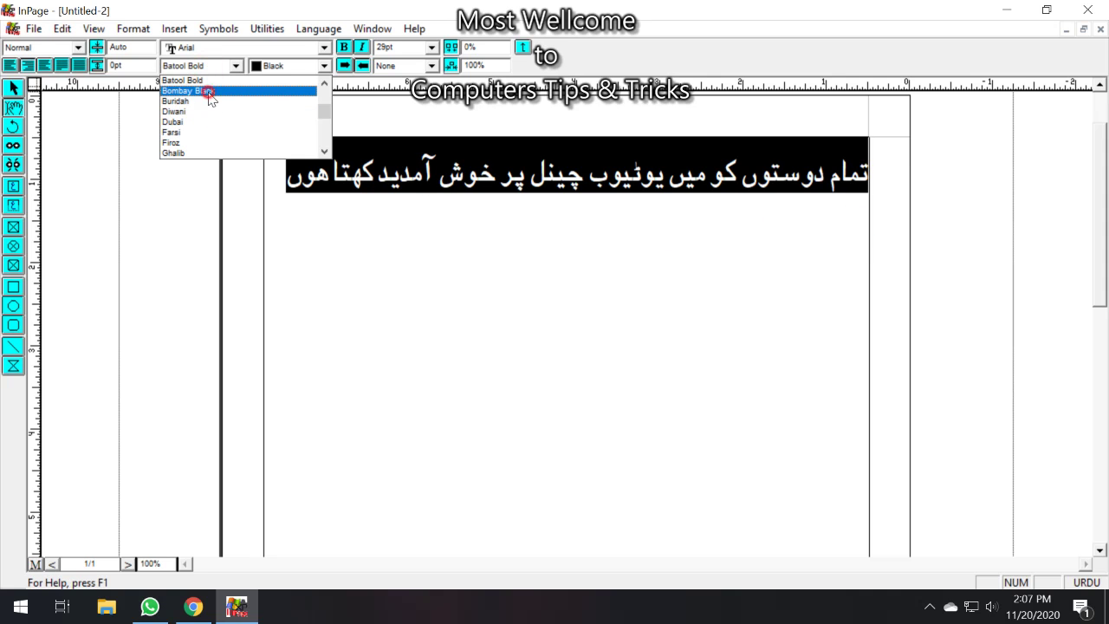
pyautogui.click(208, 91)
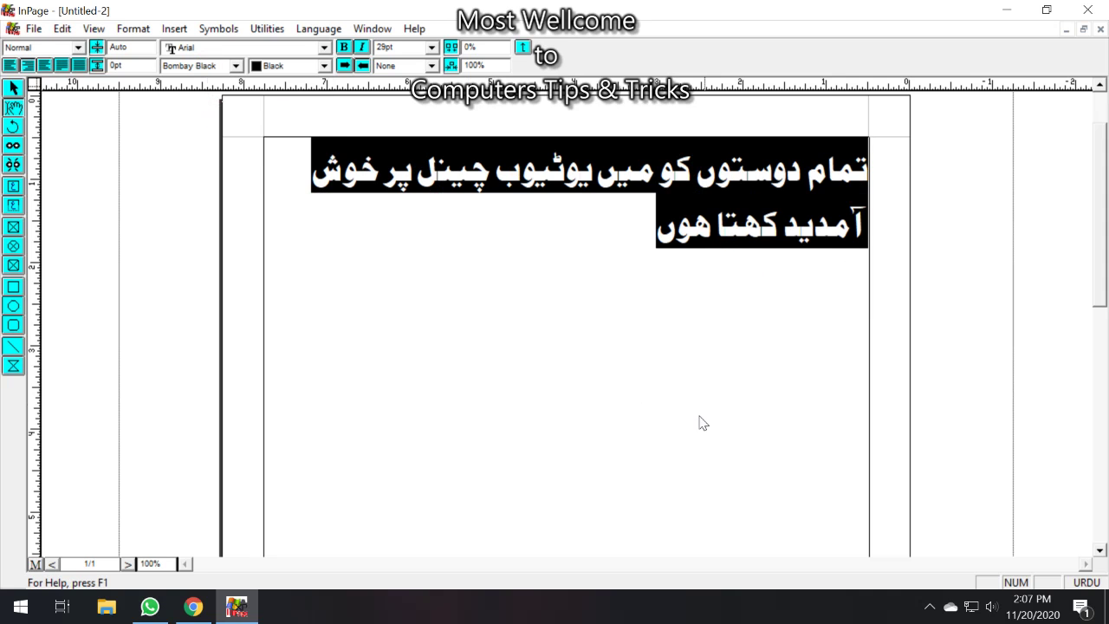
pyautogui.click(543, 265)
pyautogui.tripleClick(610, 256)
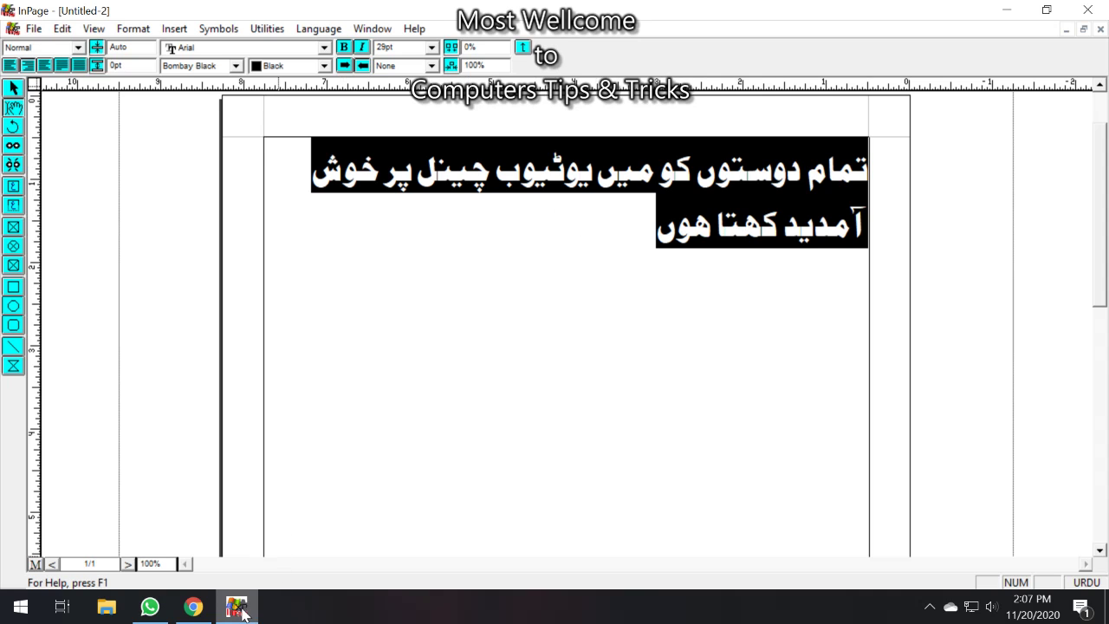
pyautogui.moveTo(243, 613)
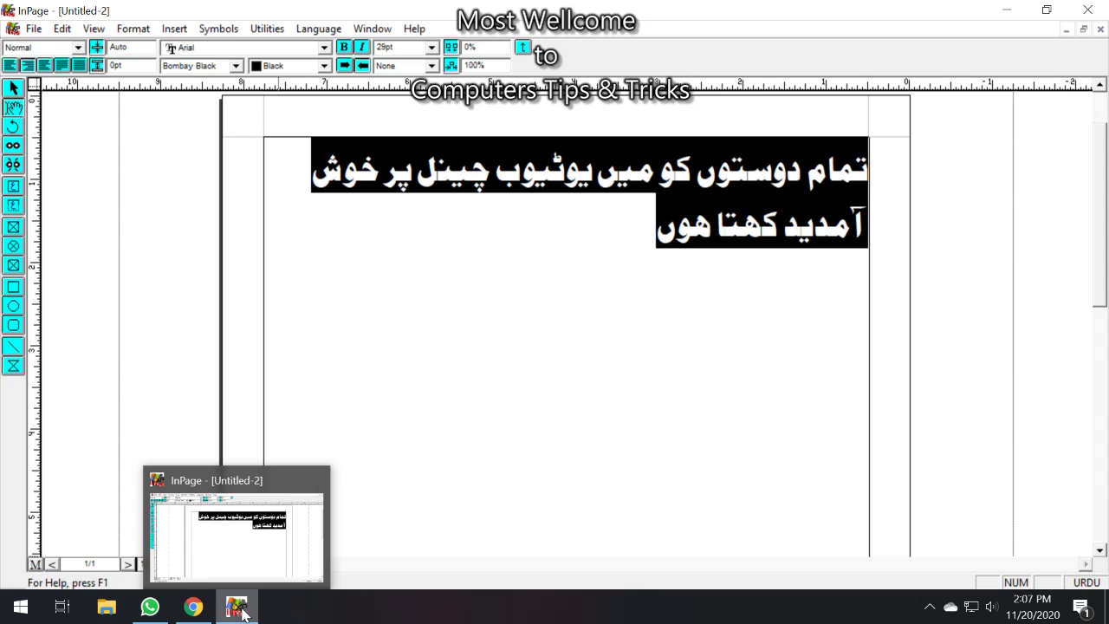